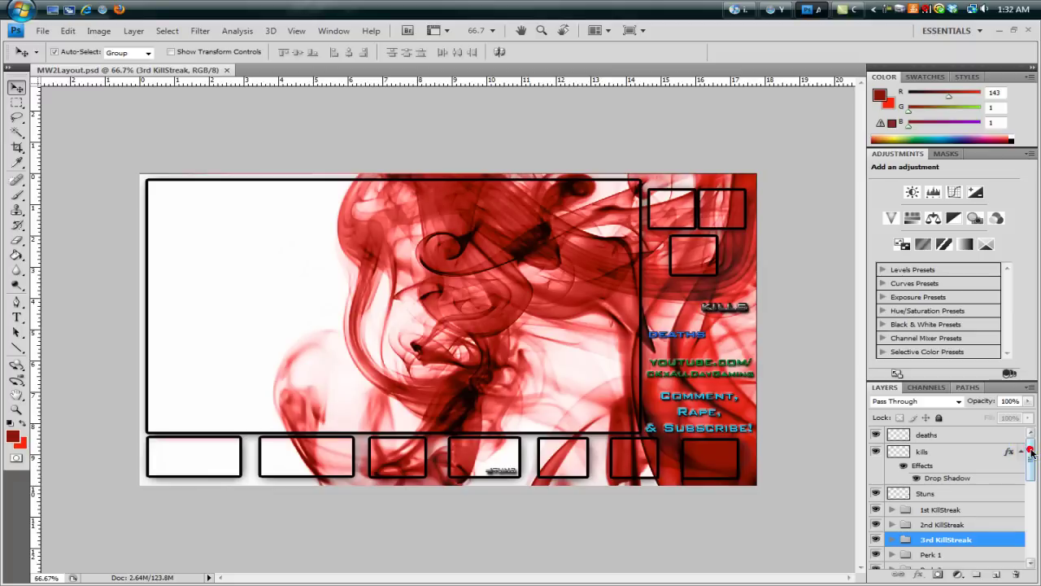
- Set the background color to purple ba00ff and fill Layer 2 with it to recolor the layout
drag(1032, 453, 1030, 533)
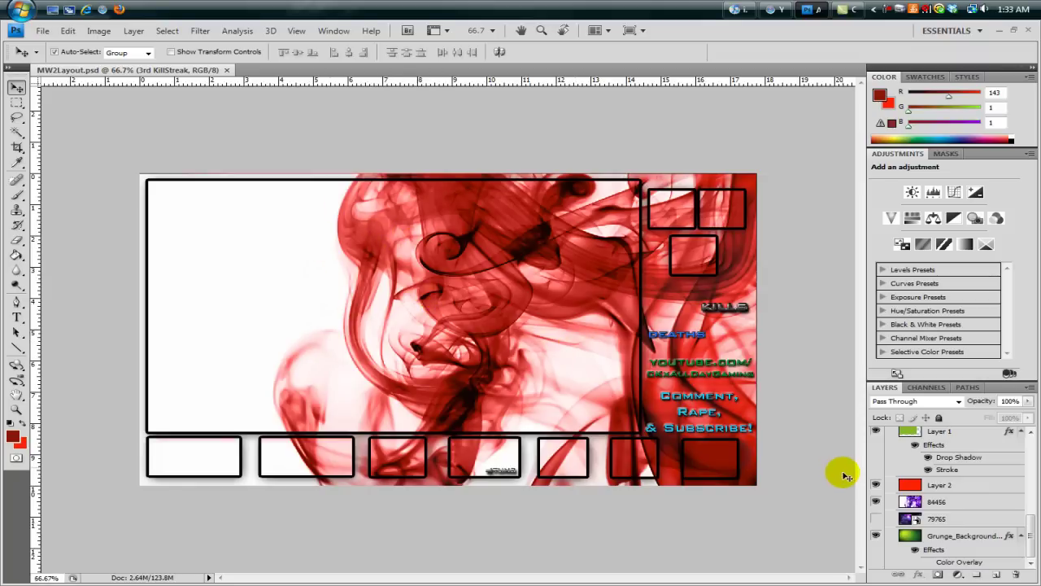
click(929, 503)
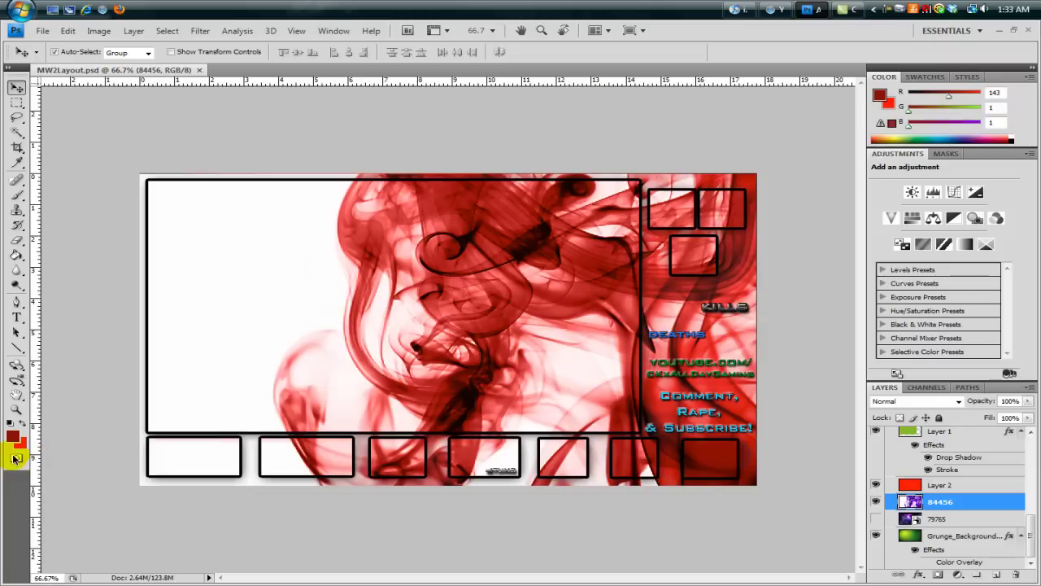
click(20, 444)
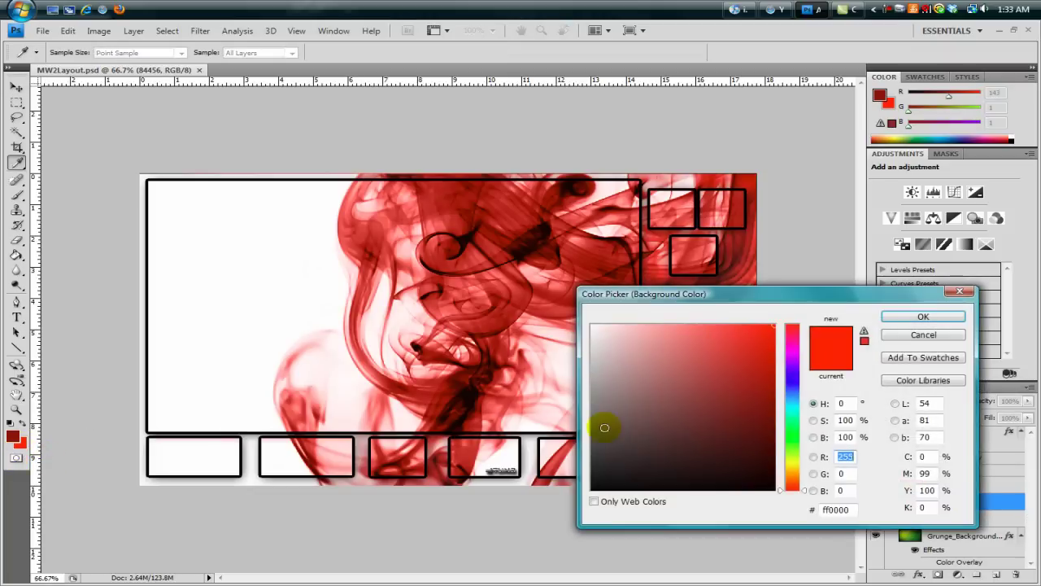
click(793, 359)
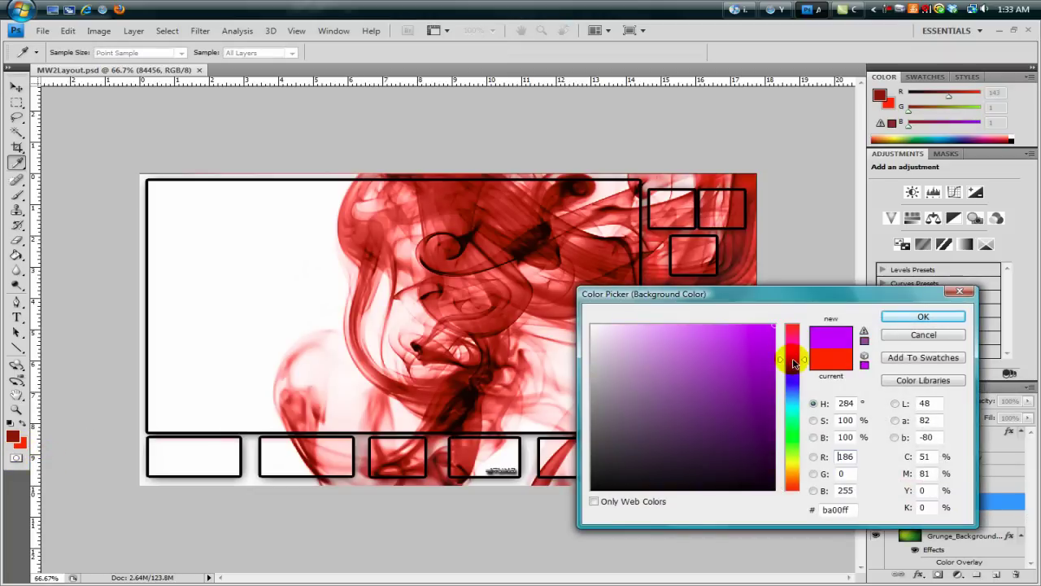
key(Return)
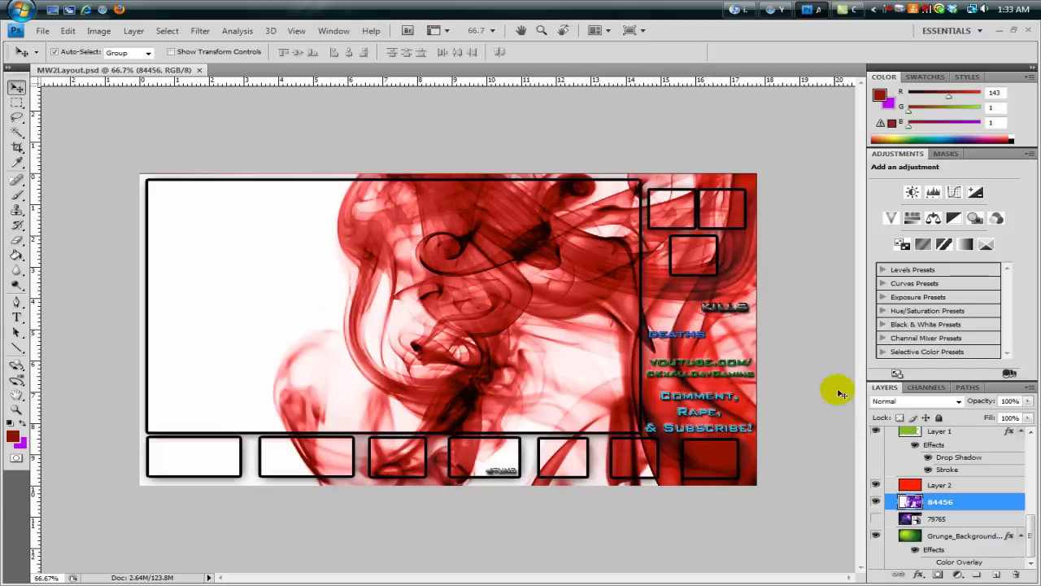
click(956, 484)
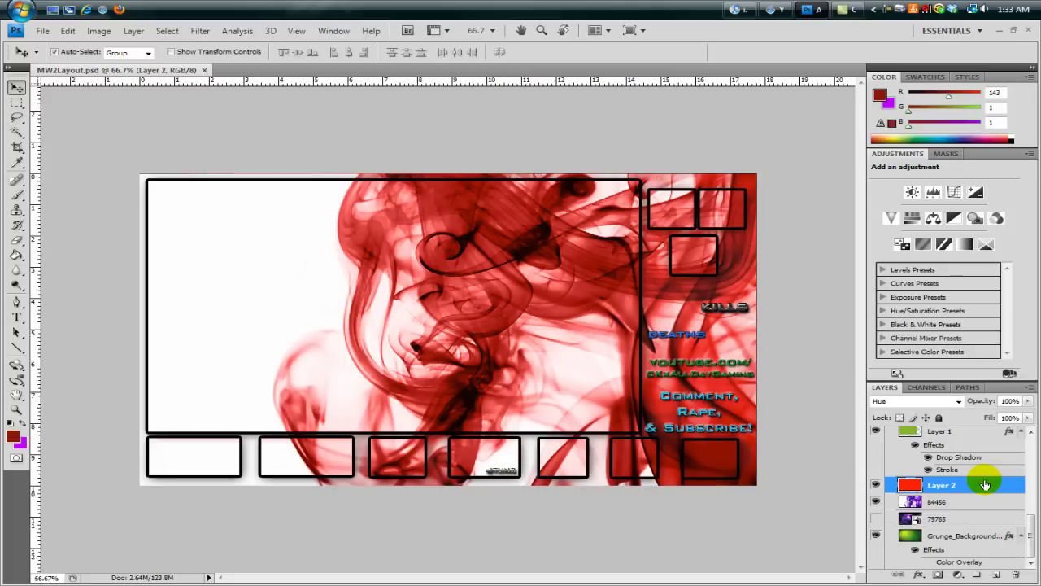
key(ctrl+BackSpace)
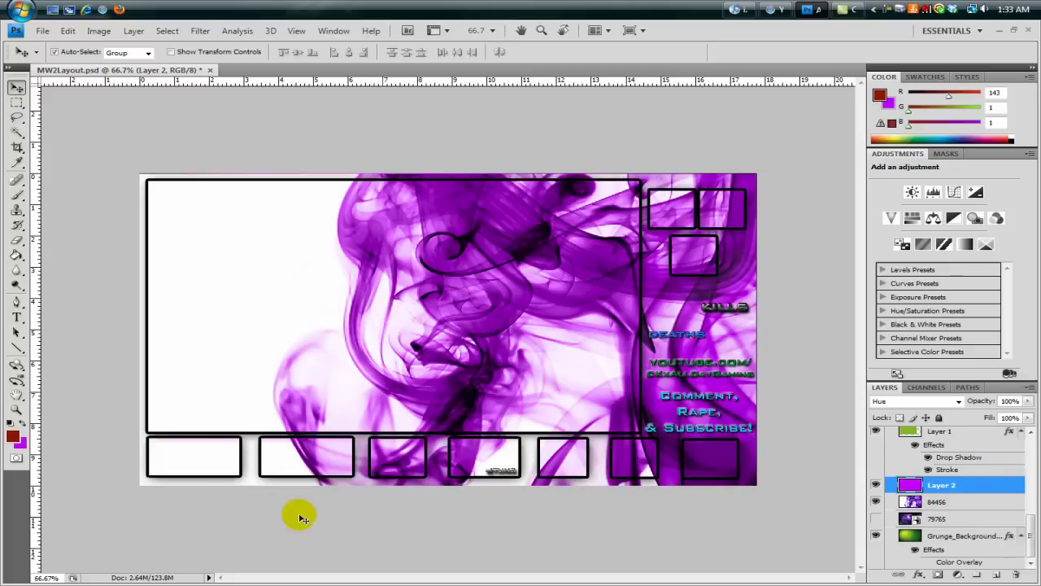
- Change the background color to light blue 00c6ff and fill Layer 2 with it
click(20, 445)
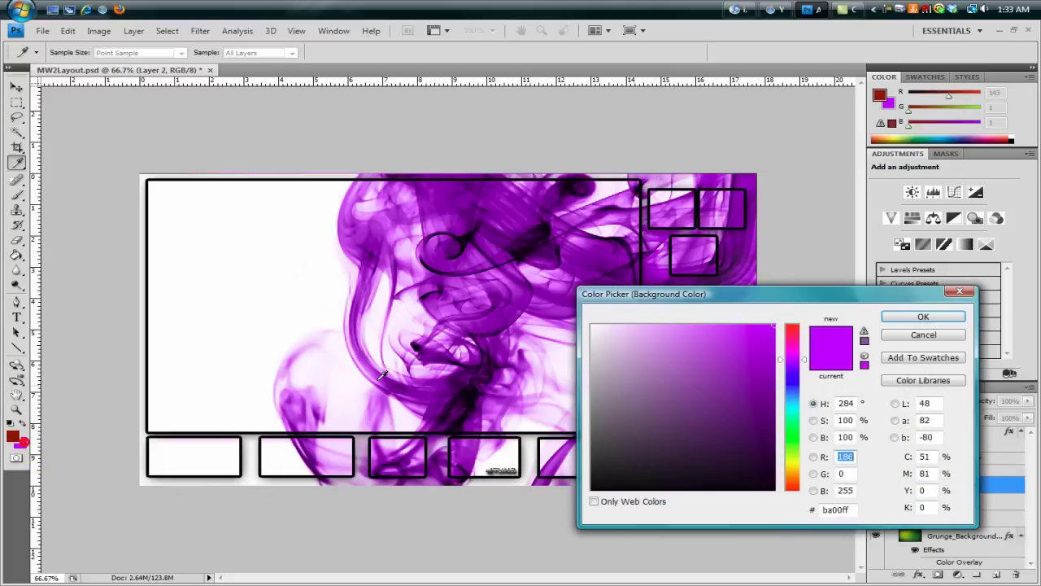
drag(788, 372, 792, 400)
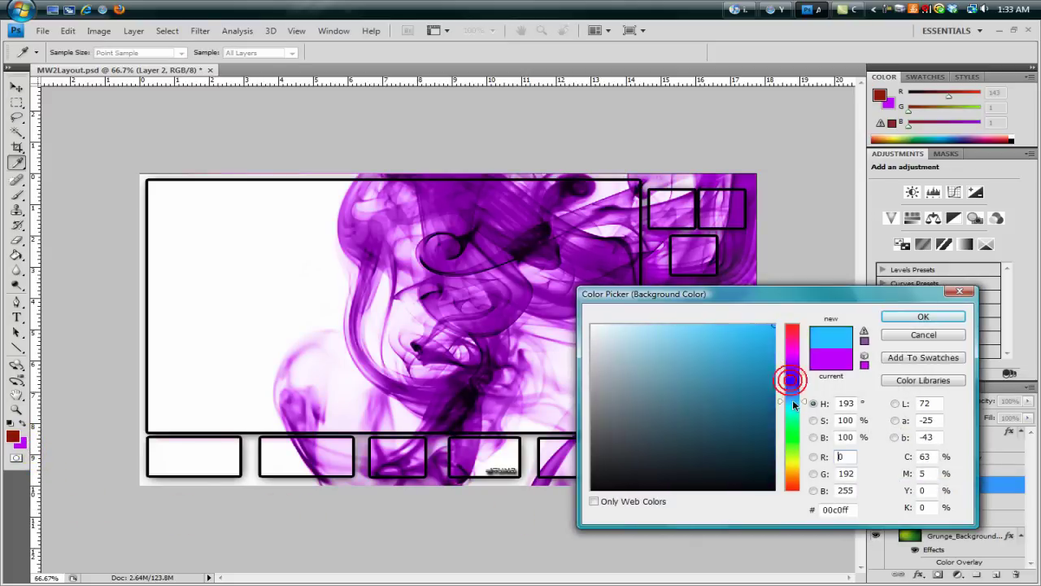
key(Return)
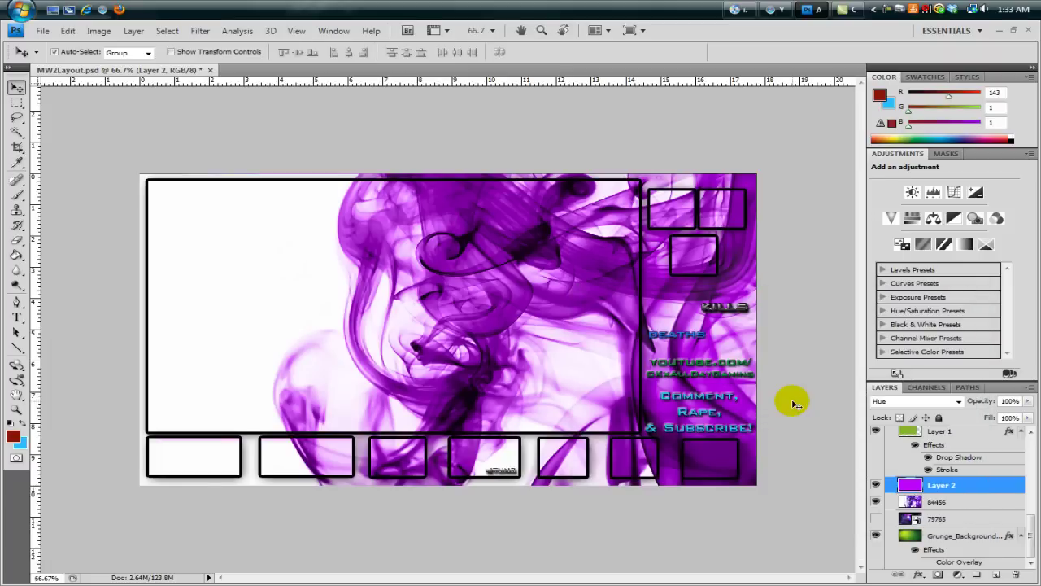
key(ctrl+BackSpace)
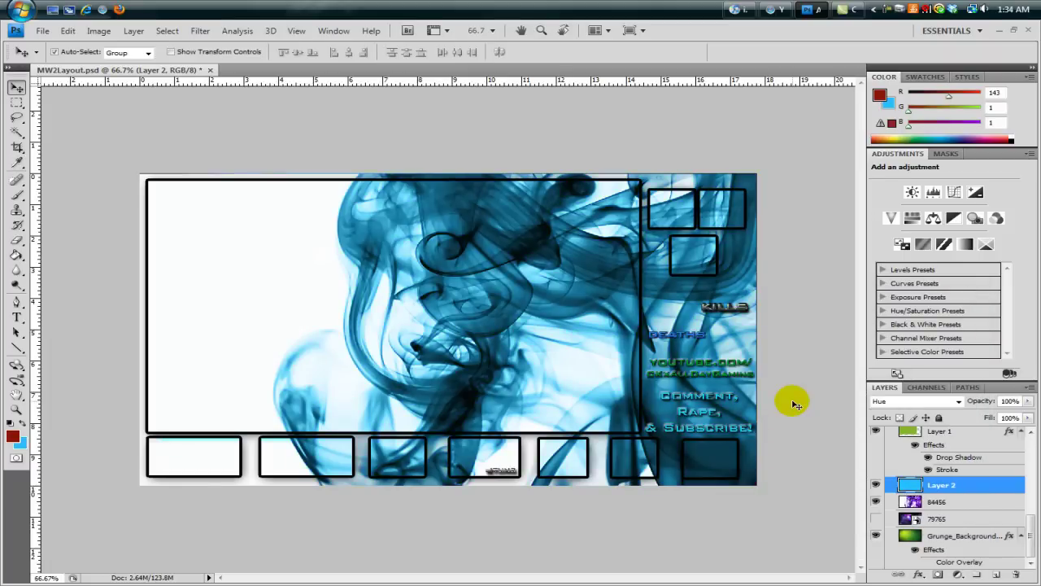
- Hide the 84456 and grunge background layers and show the 79765 space image instead
click(876, 500)
click(875, 518)
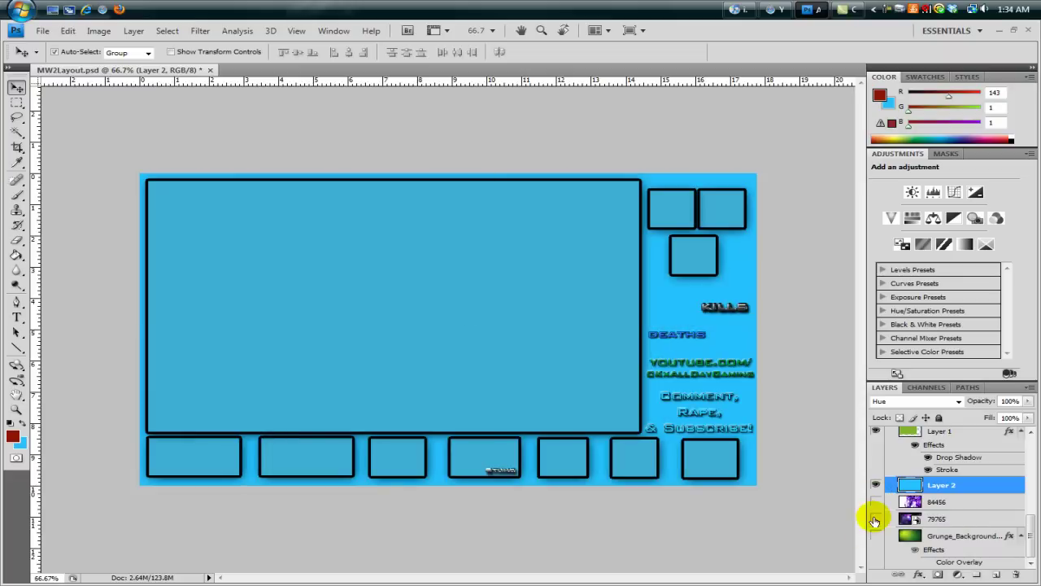
click(908, 518)
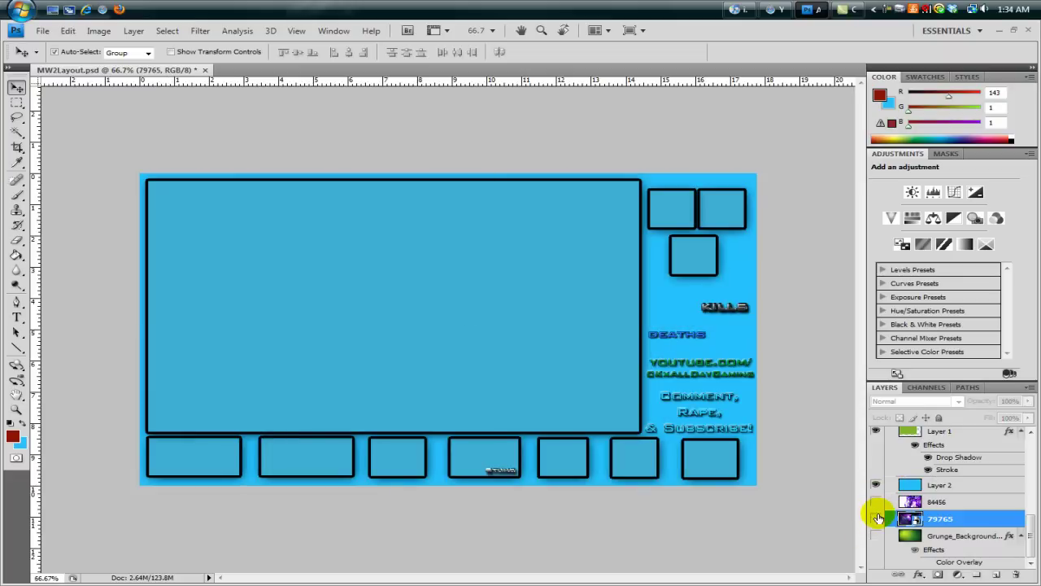
click(877, 518)
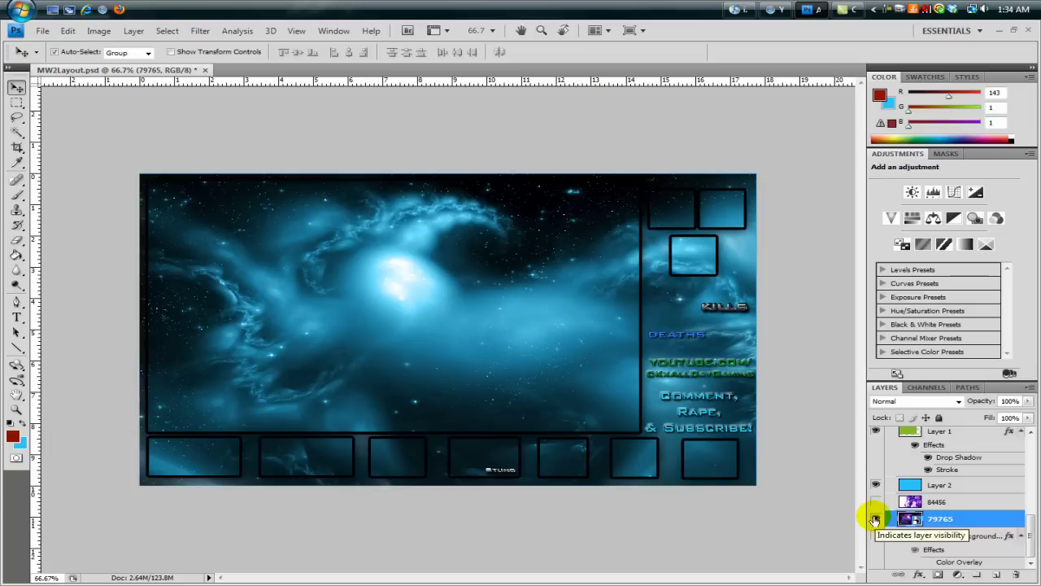
click(876, 519)
- Change the background color to a bright green and fill Layer 2 with it
click(936, 487)
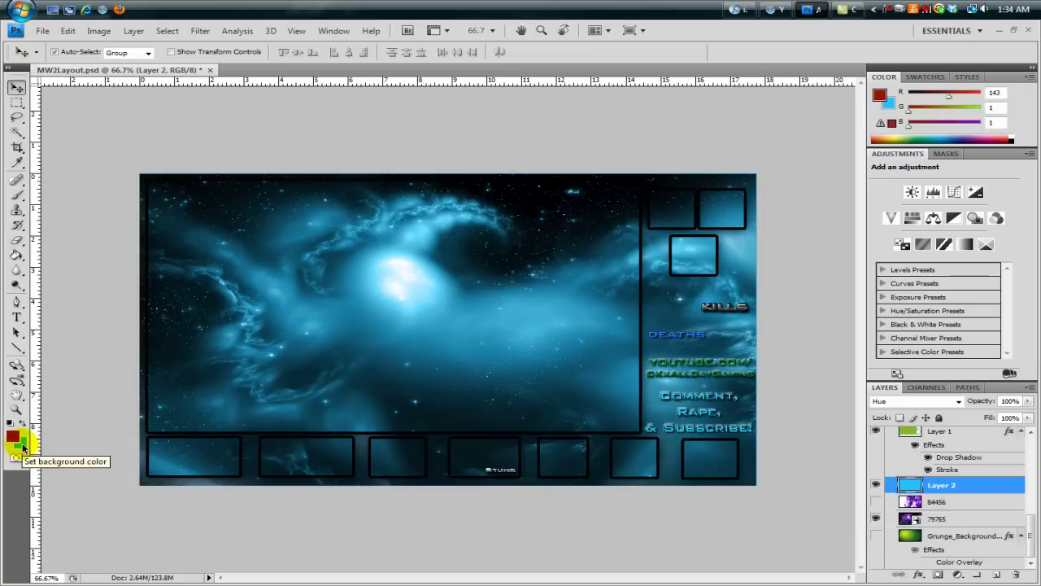
click(22, 445)
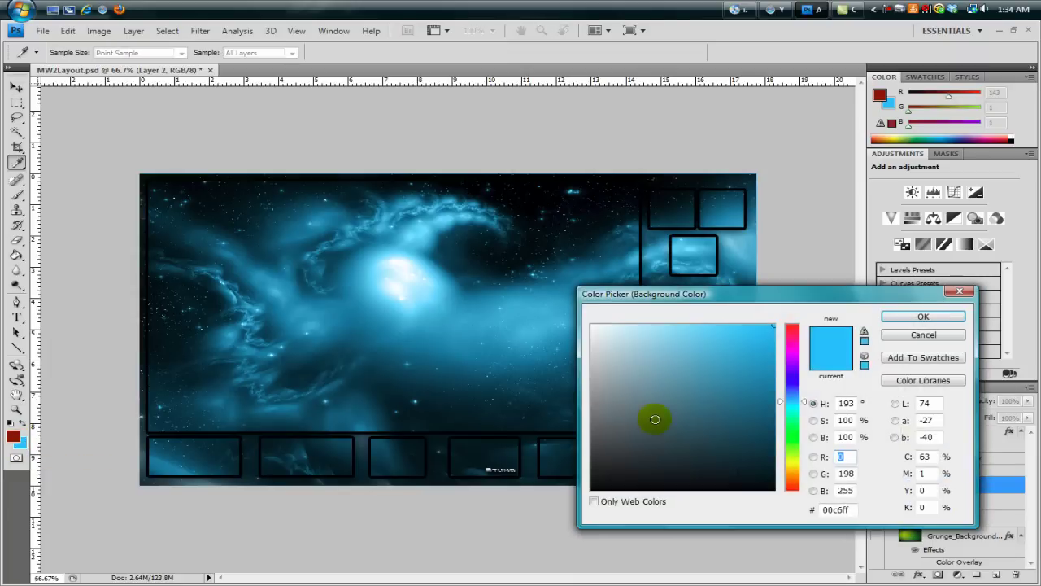
drag(795, 377, 794, 427)
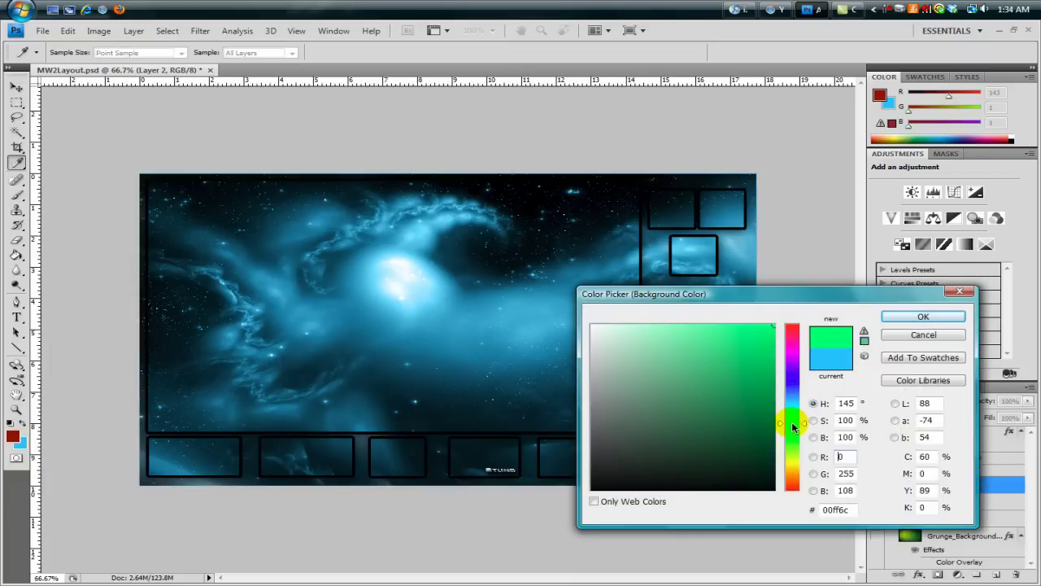
key(Return)
key(v)
key(ctrl+BackSpace)
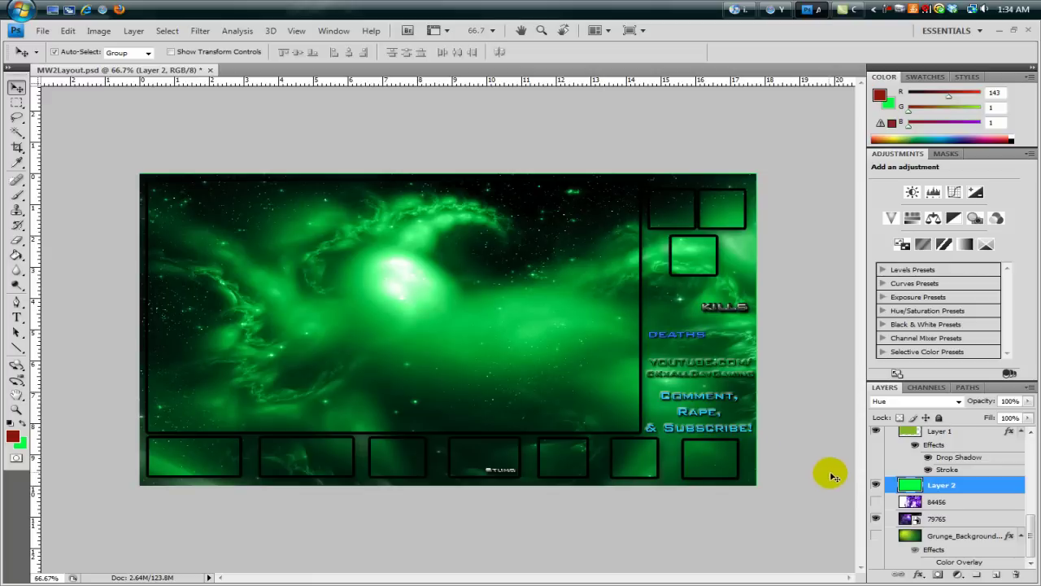
- Hide the 79765 layer and show the grunge background layer in its place
click(877, 516)
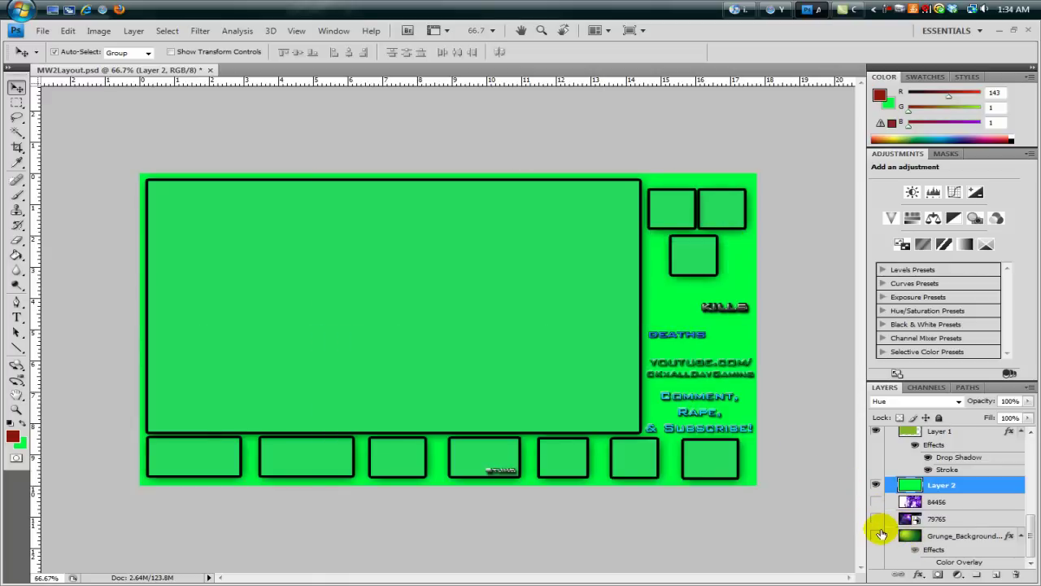
click(909, 531)
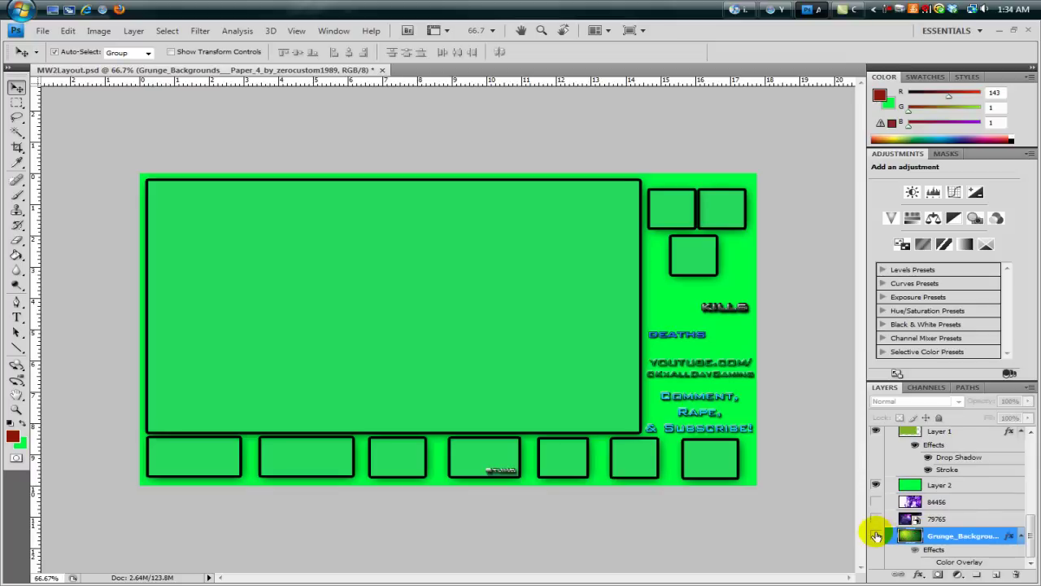
click(876, 536)
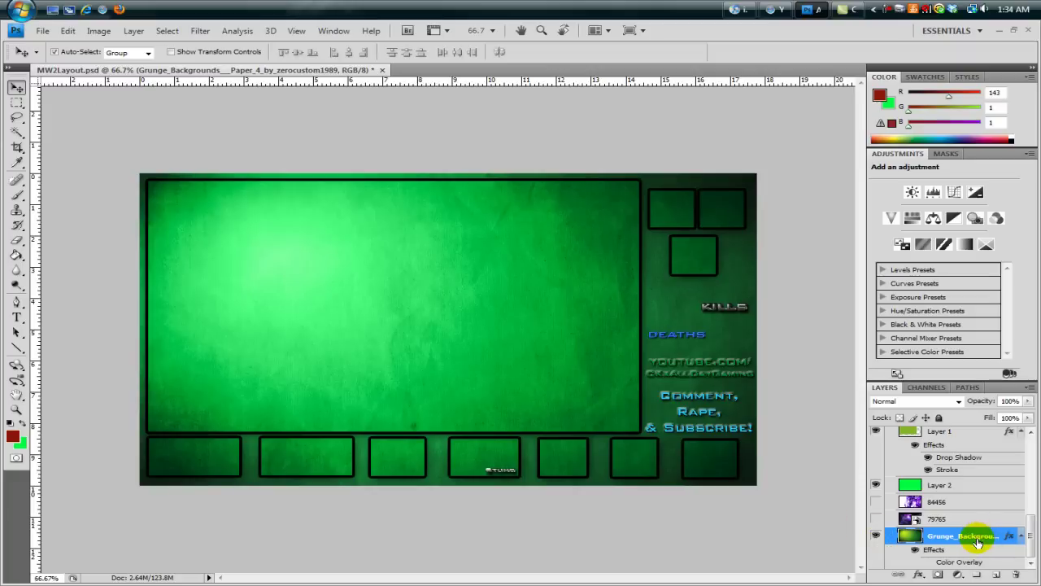
- Stretch the grunge background layer slightly at its left edge with Free Transform, and check the layer by hiding and reshowing it
click(915, 484)
click(916, 502)
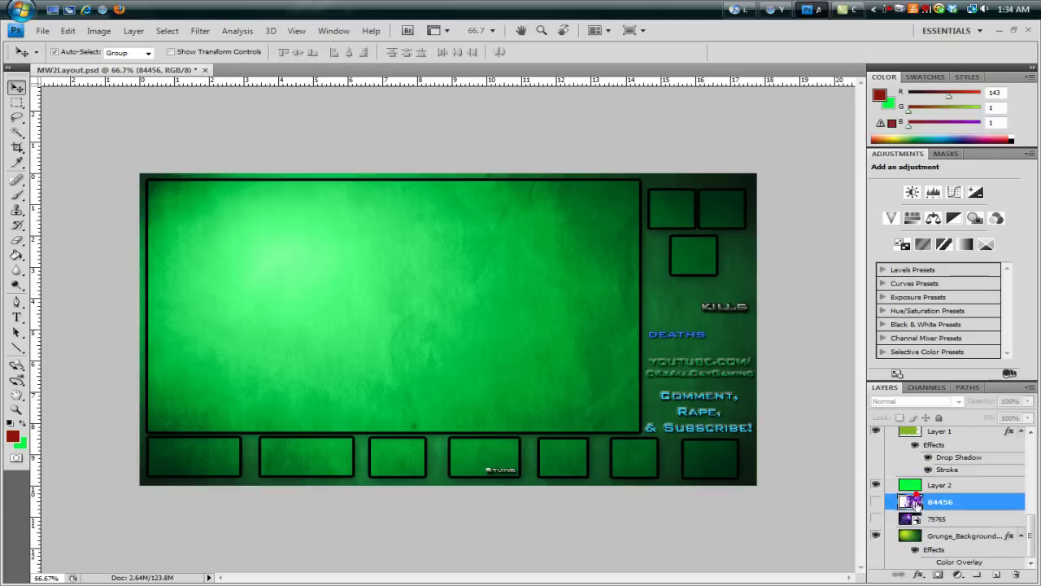
click(915, 519)
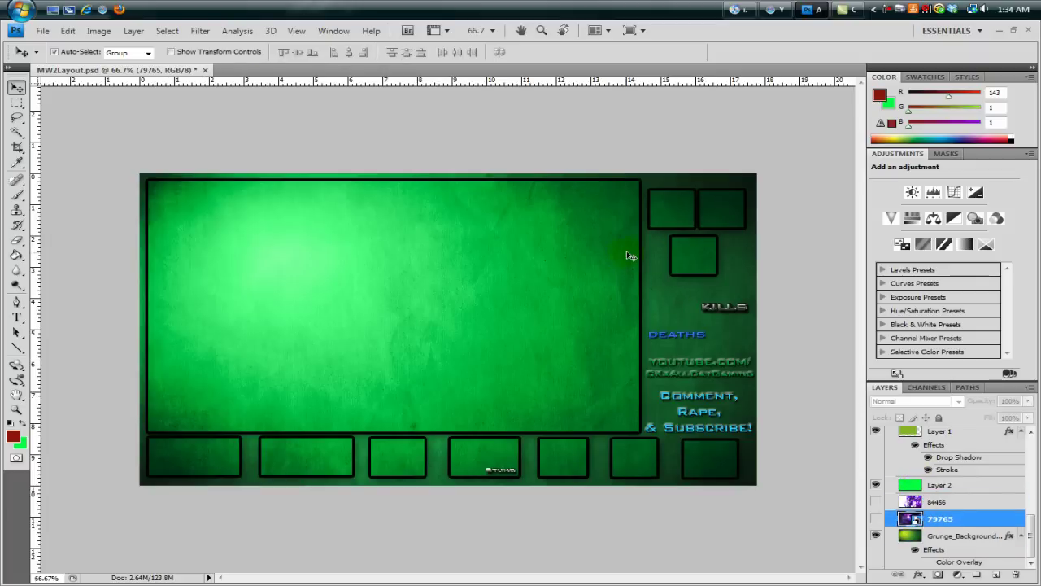
click(931, 533)
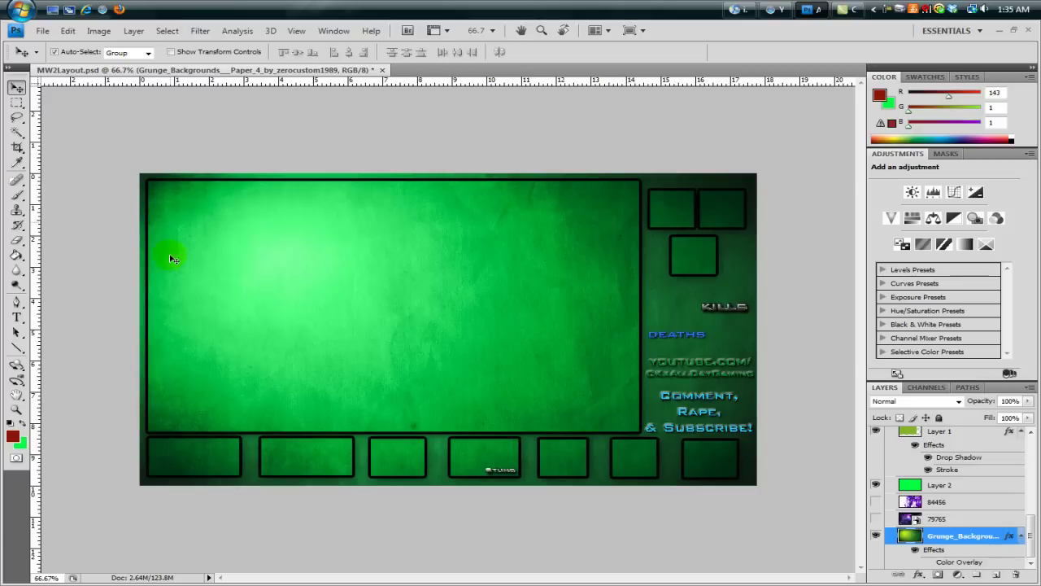
key(ctrl+t)
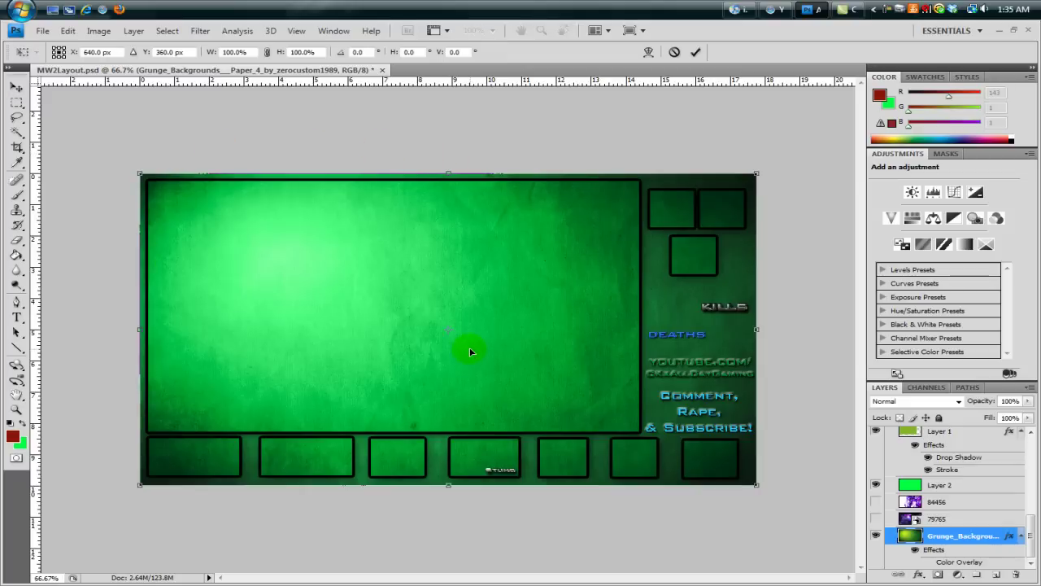
mouse_move(139, 323)
mouse_down()
mouse_move(164, 314)
mouse_move(135, 311)
mouse_up()
key(Return)
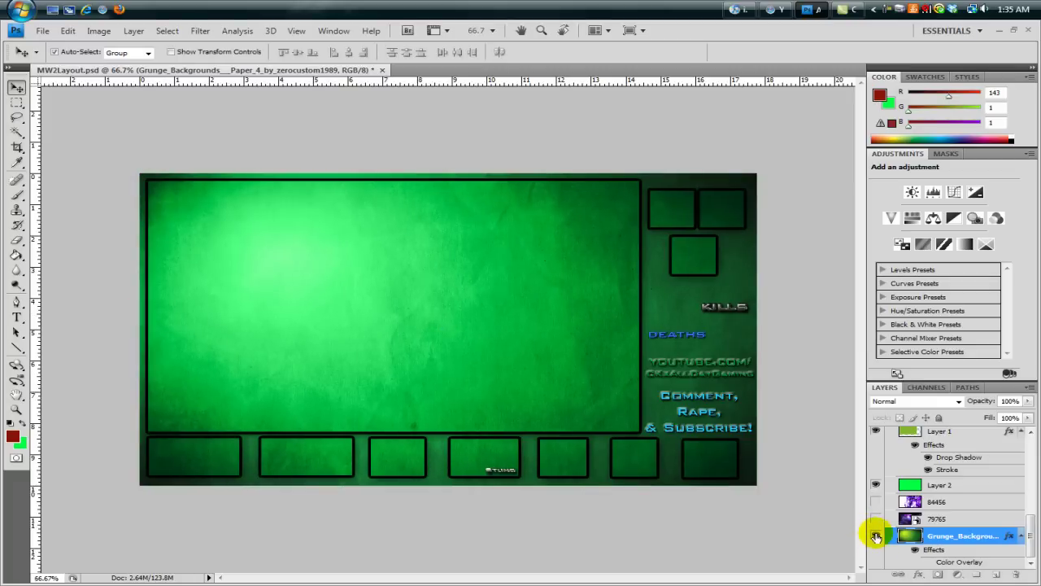
click(876, 535)
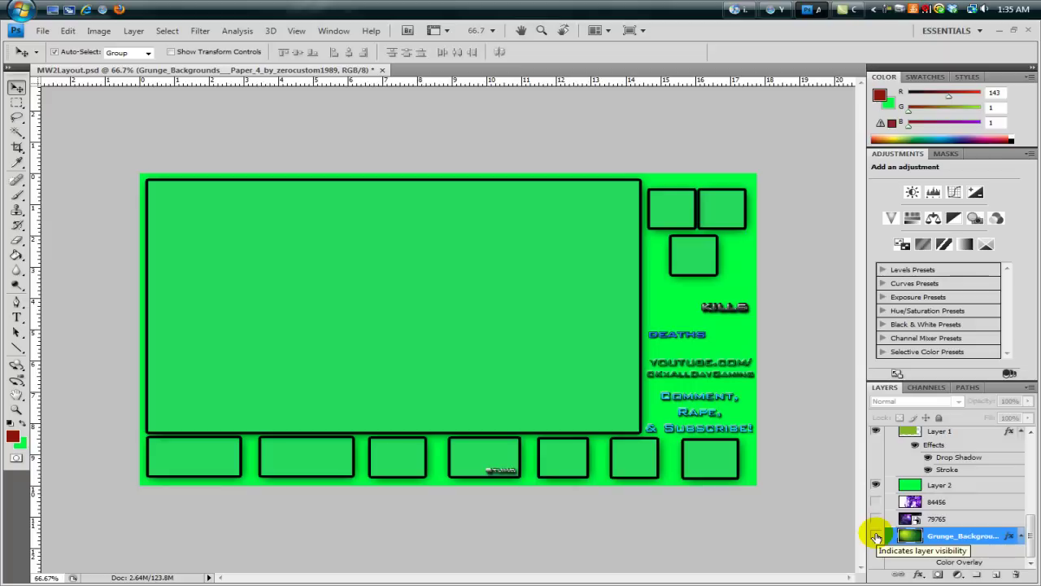
click(876, 537)
- Collapse Group 1 in the layer stack
scroll(903, 521, up, 1)
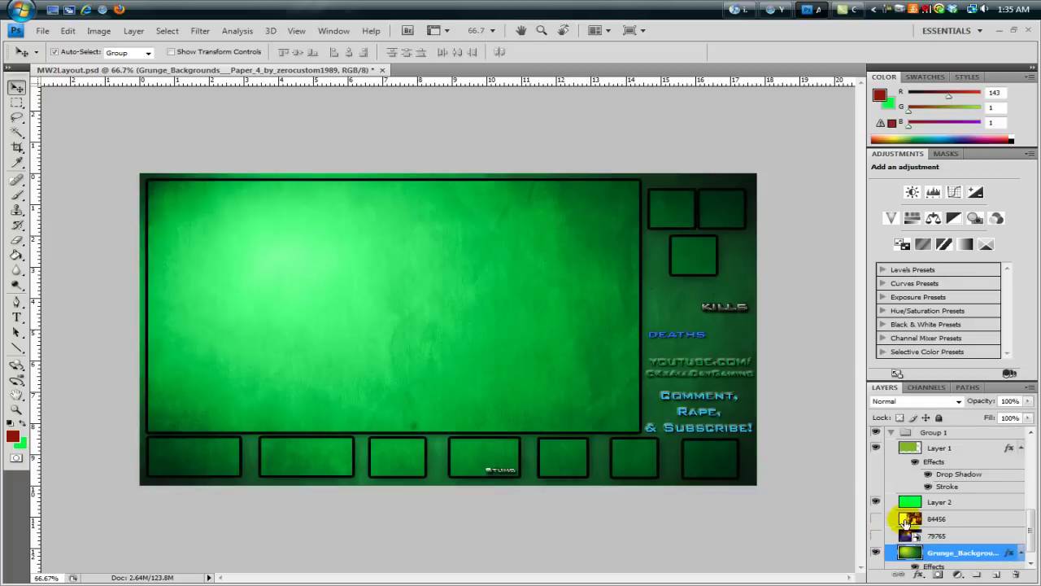
scroll(907, 505, up, 1)
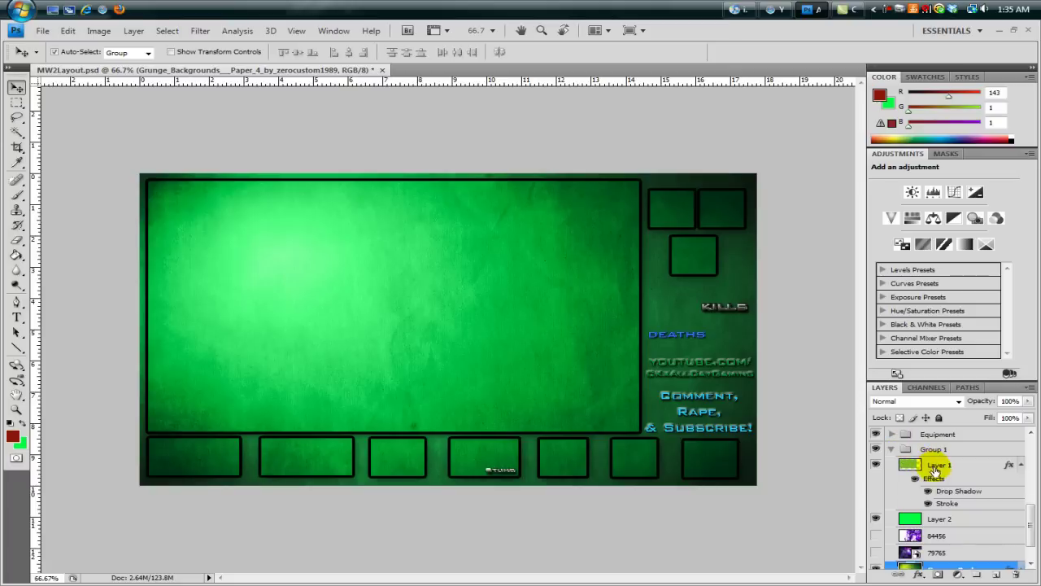
scroll(936, 480, up, 2)
scroll(940, 486, up, 5)
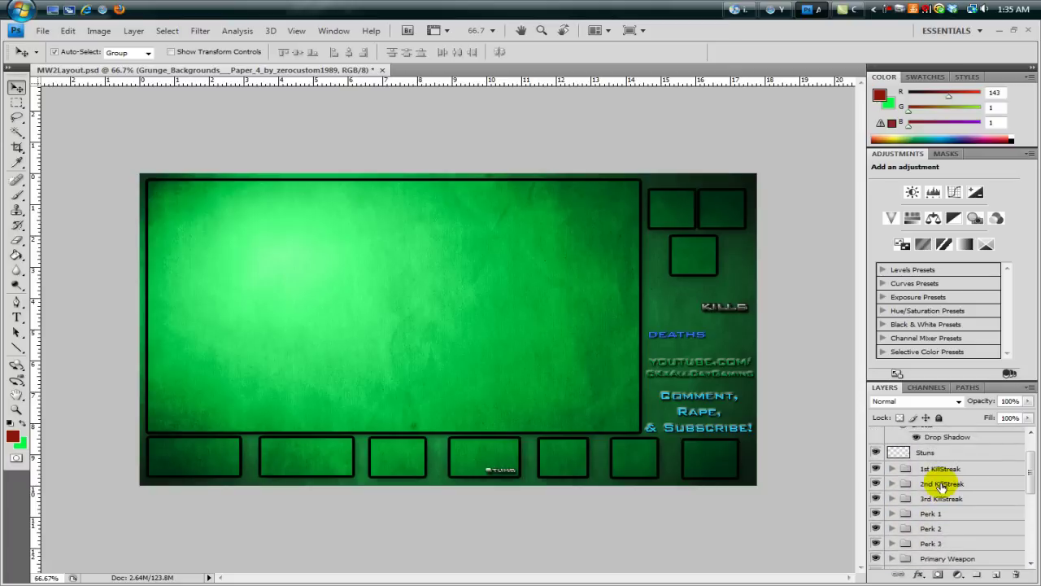
scroll(941, 485, down, 5)
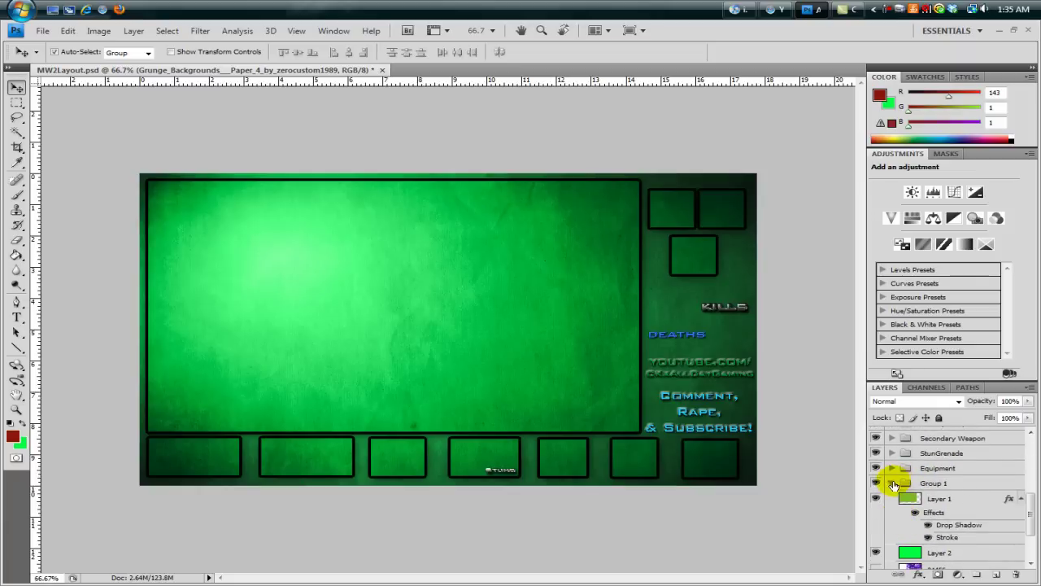
click(892, 485)
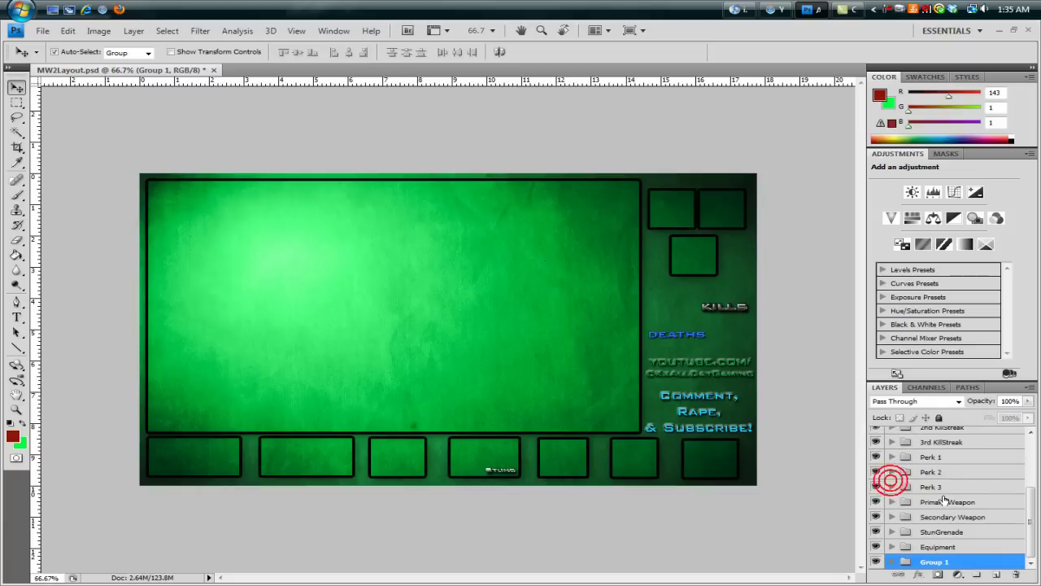
- Select the 1st KillStreak group and expand it to list its icon layers
scroll(942, 496, up, 4)
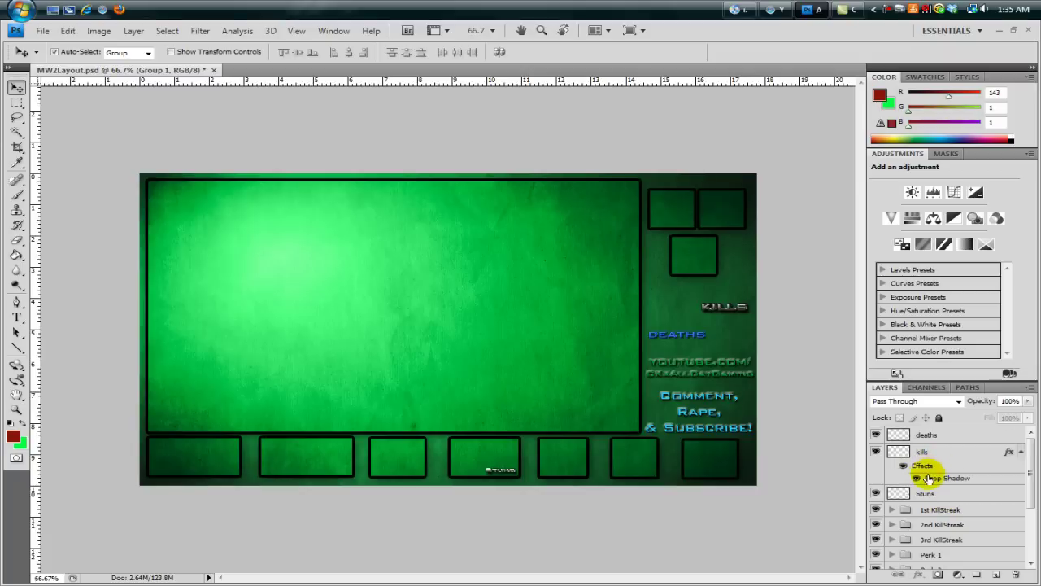
scroll(936, 468, down, 1)
click(935, 478)
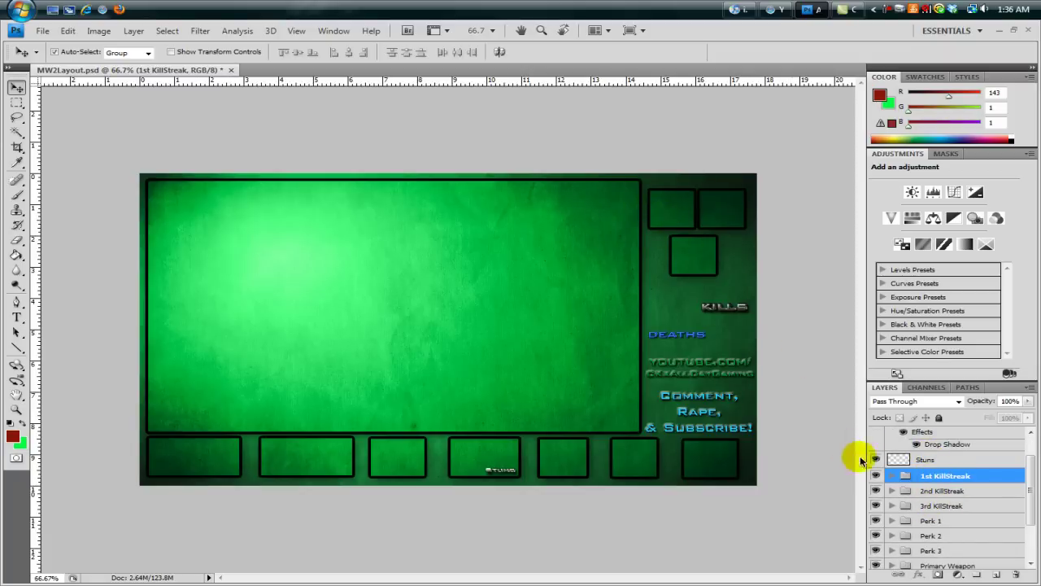
click(893, 475)
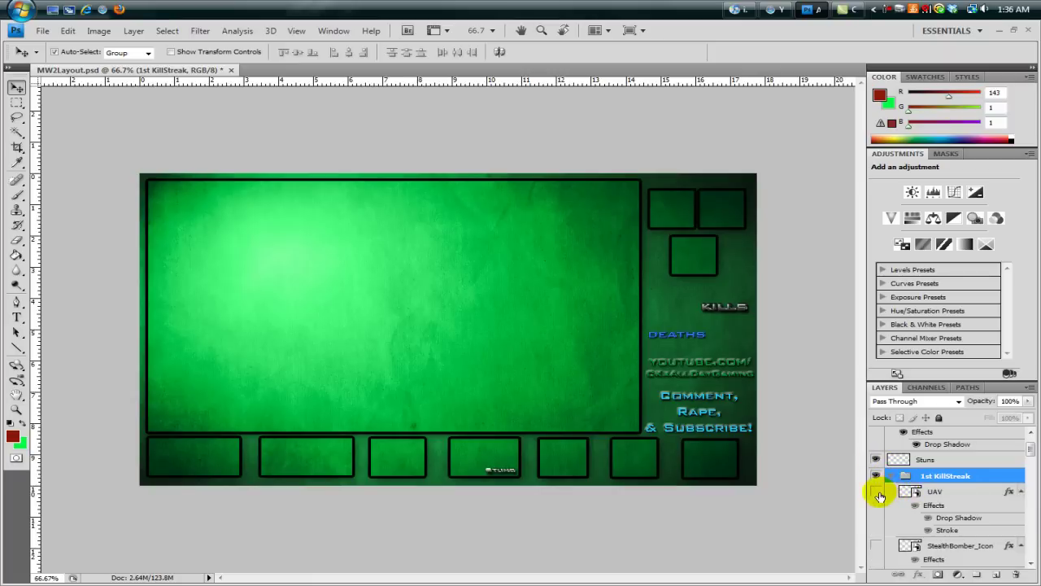
- Preview the UAV, Sentry-Gun and PrecisionAirstrike icons of the 1st KillStreak group by showing and hiding each one
click(877, 492)
click(877, 492)
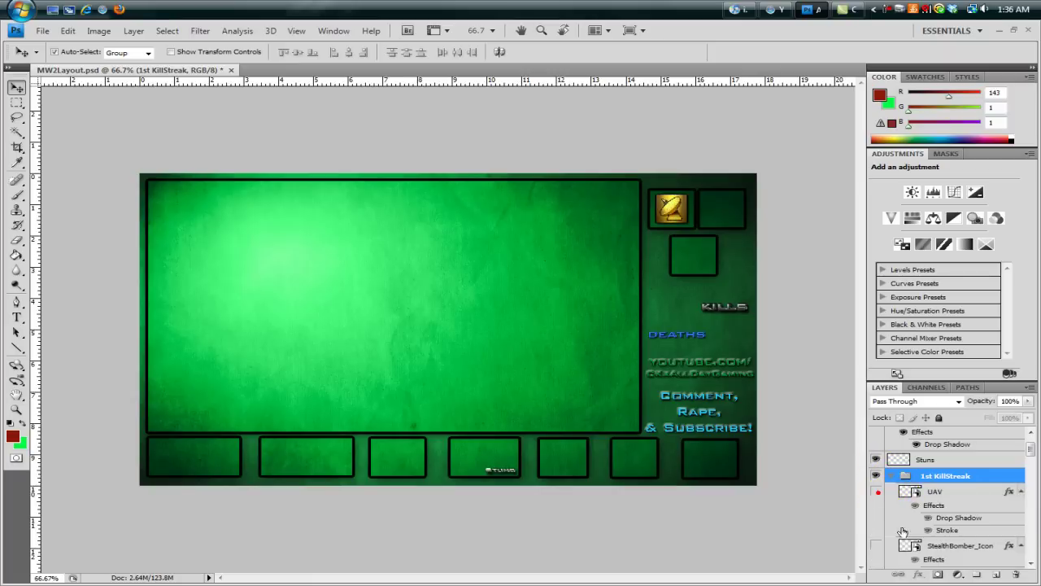
scroll(895, 504, down, 3)
scroll(913, 541, down, 1)
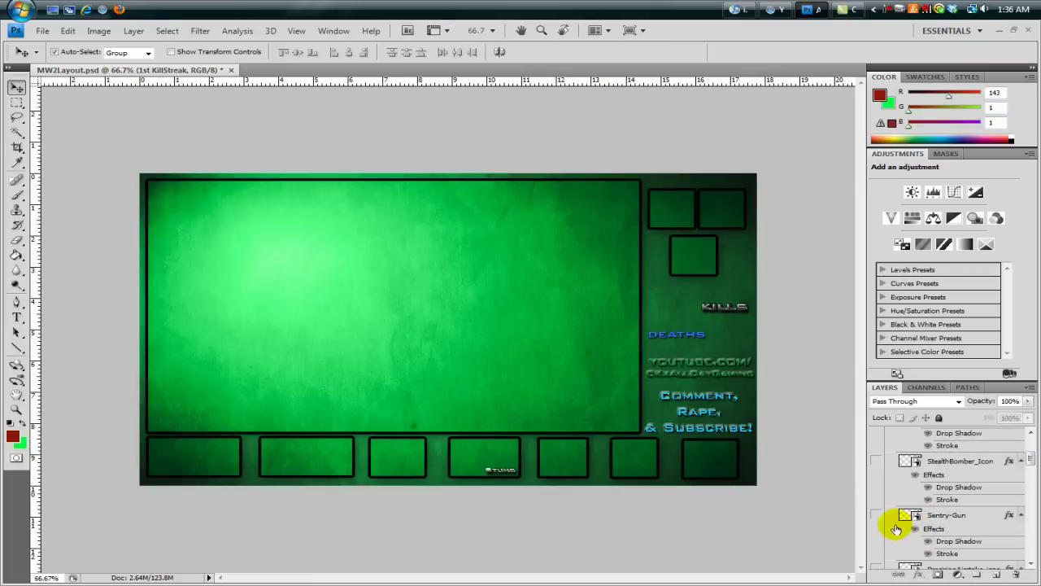
click(877, 515)
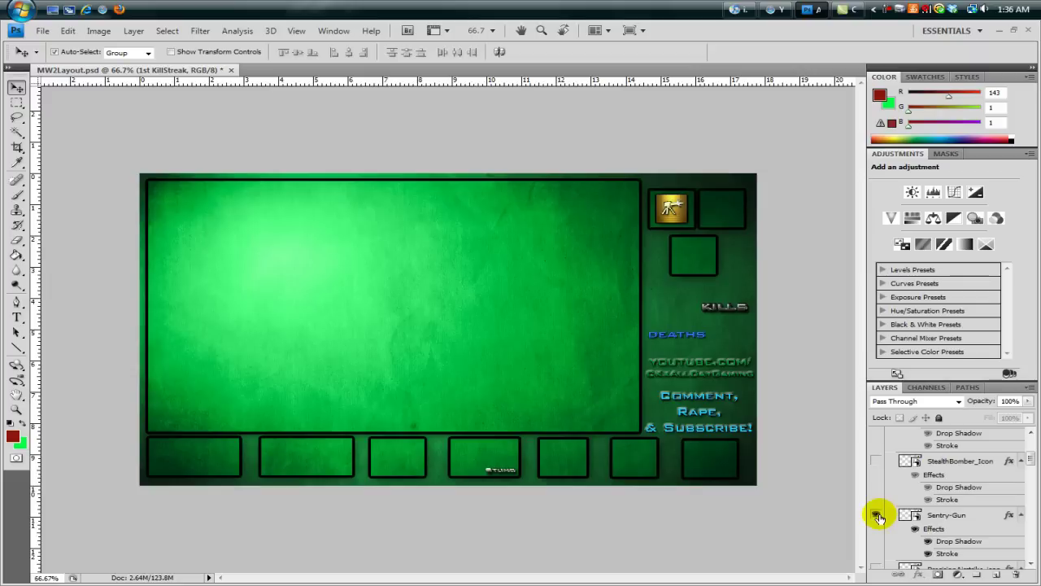
click(876, 515)
scroll(879, 509, down, 2)
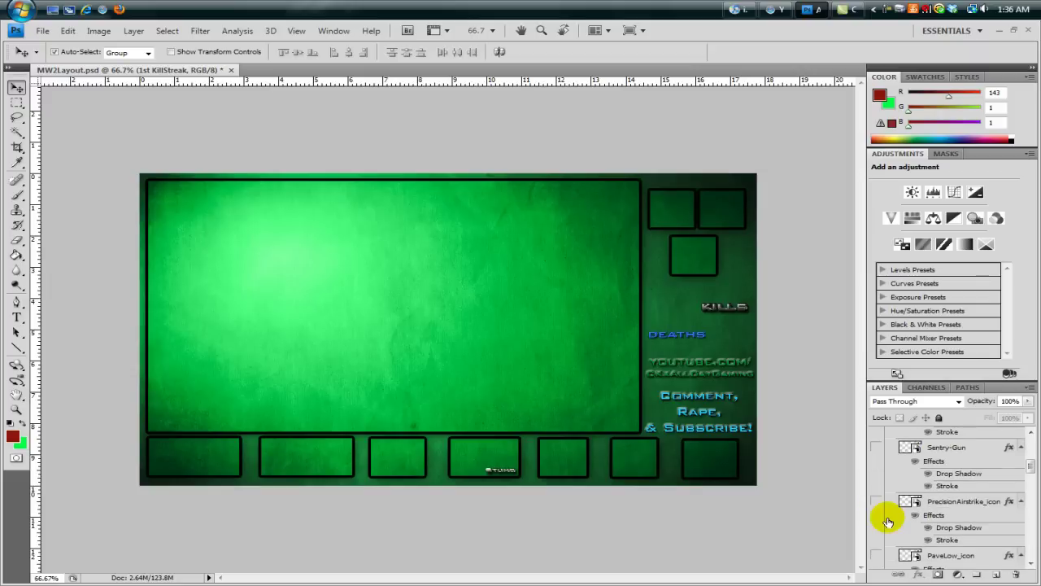
click(877, 502)
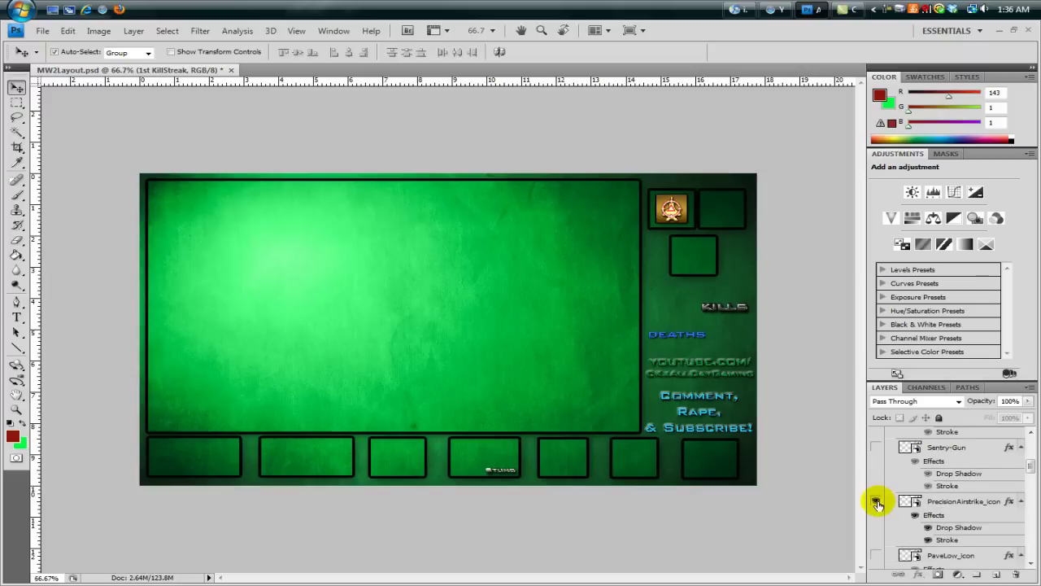
click(877, 502)
scroll(959, 488, down, 1)
scroll(953, 505, up, 1)
scroll(952, 500, down, 1)
- Show the UAV icon in the 1st KillStreak group and collapse the group
click(905, 459)
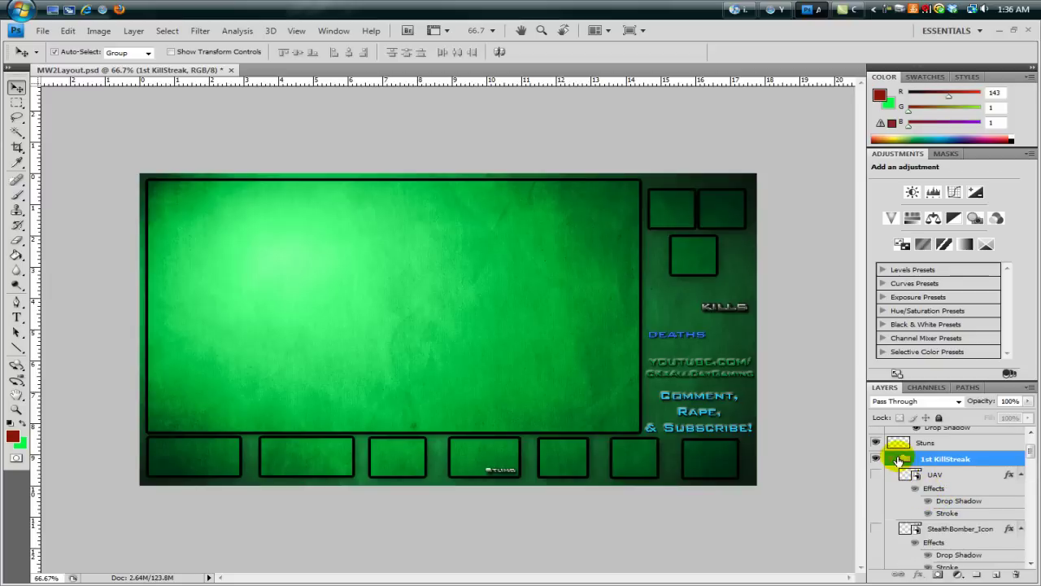
click(893, 458)
click(892, 459)
click(876, 475)
click(893, 458)
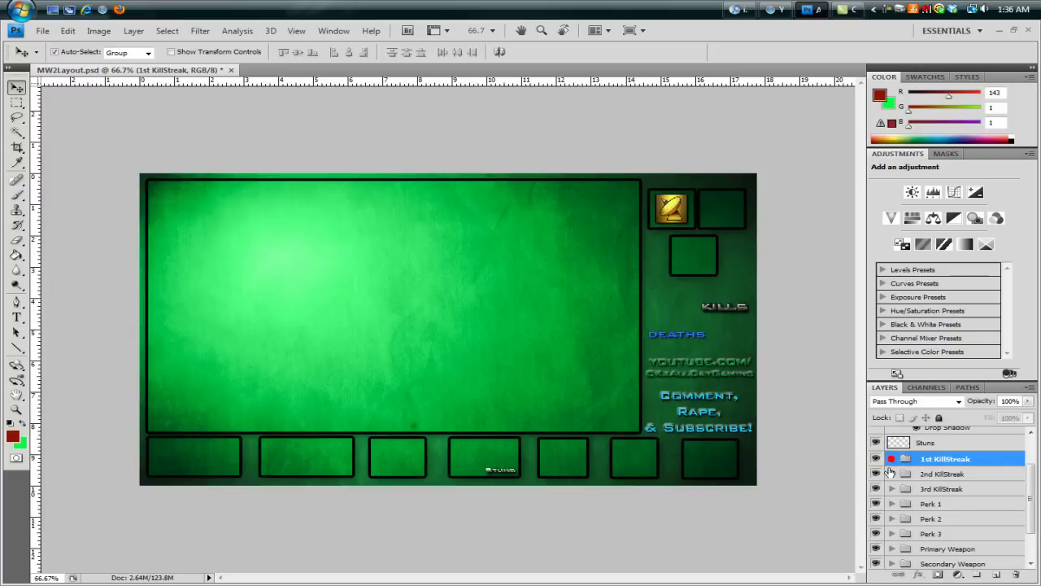
- Show the StealthBomber icon in the 2nd KillStreak group and collapse the group
click(893, 474)
scroll(895, 493, down, 2)
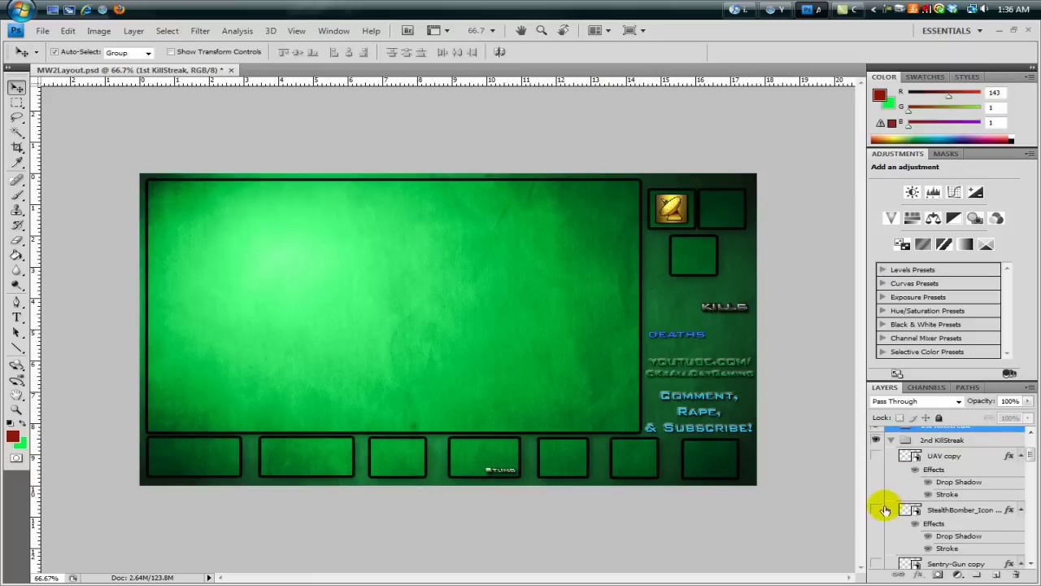
click(877, 510)
click(892, 440)
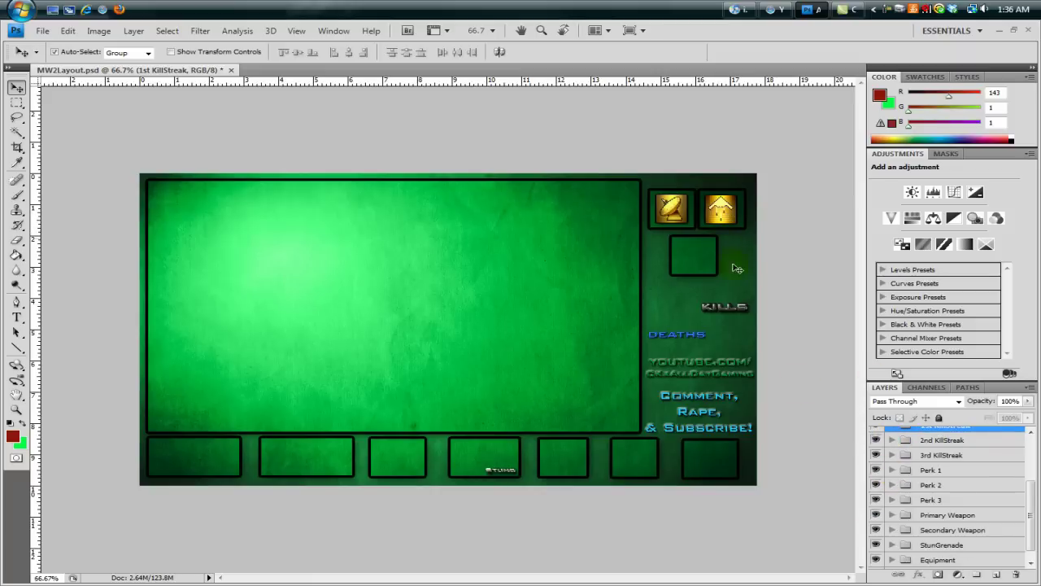
- Show the NukeIcon copy 2 layer in the 3rd KillStreak group and collapse the group
click(893, 455)
scroll(902, 489, down, 2)
scroll(901, 490, down, 3)
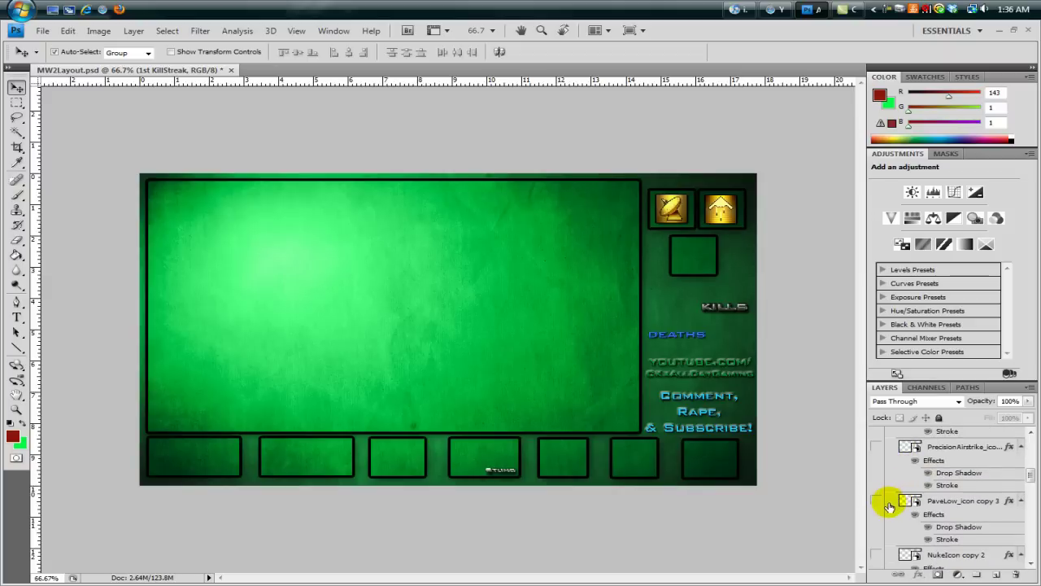
scroll(894, 501, down, 1)
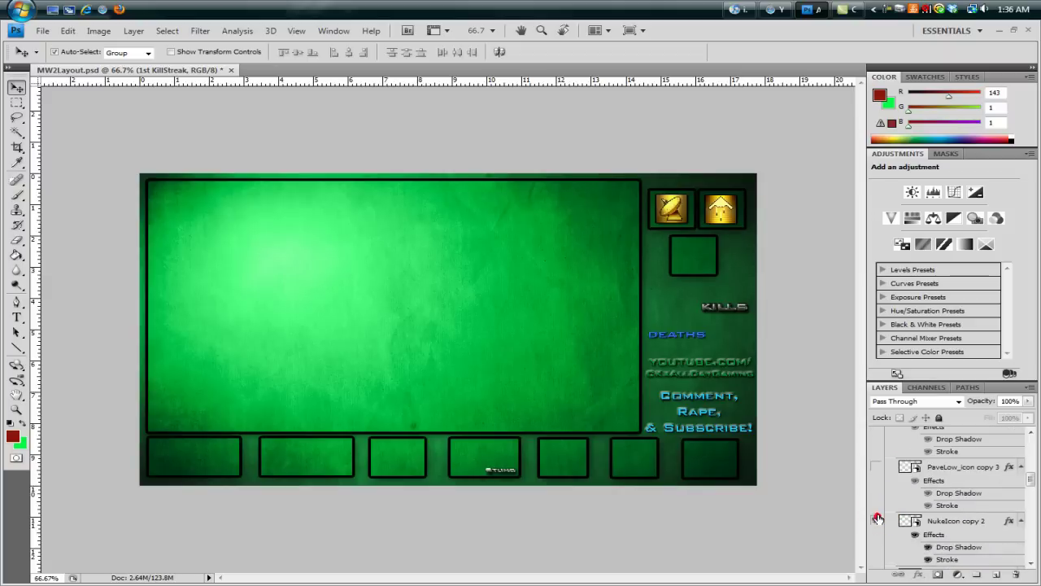
click(877, 521)
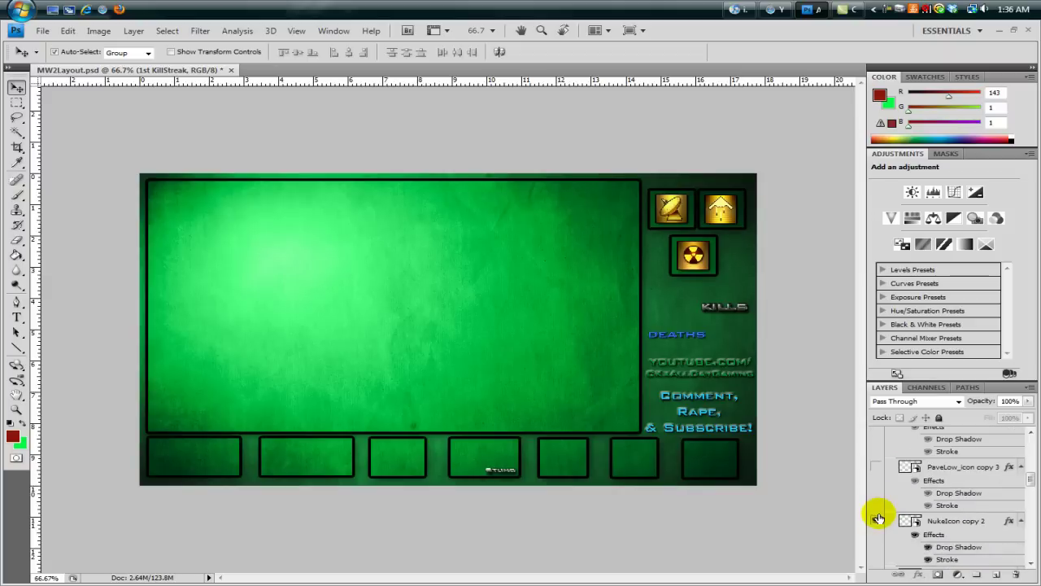
scroll(931, 500, up, 5)
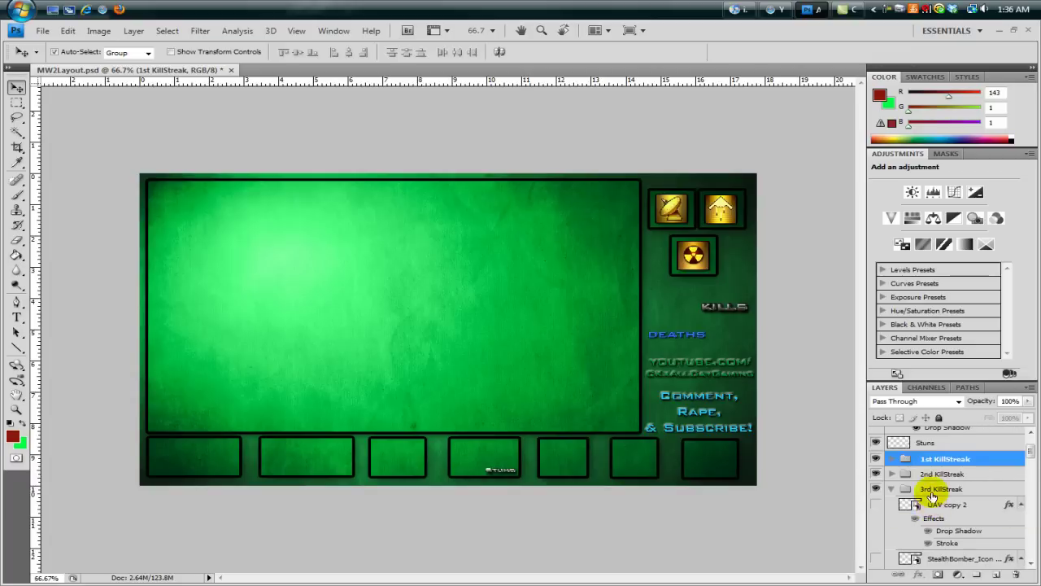
scroll(932, 496, up, 1)
click(891, 505)
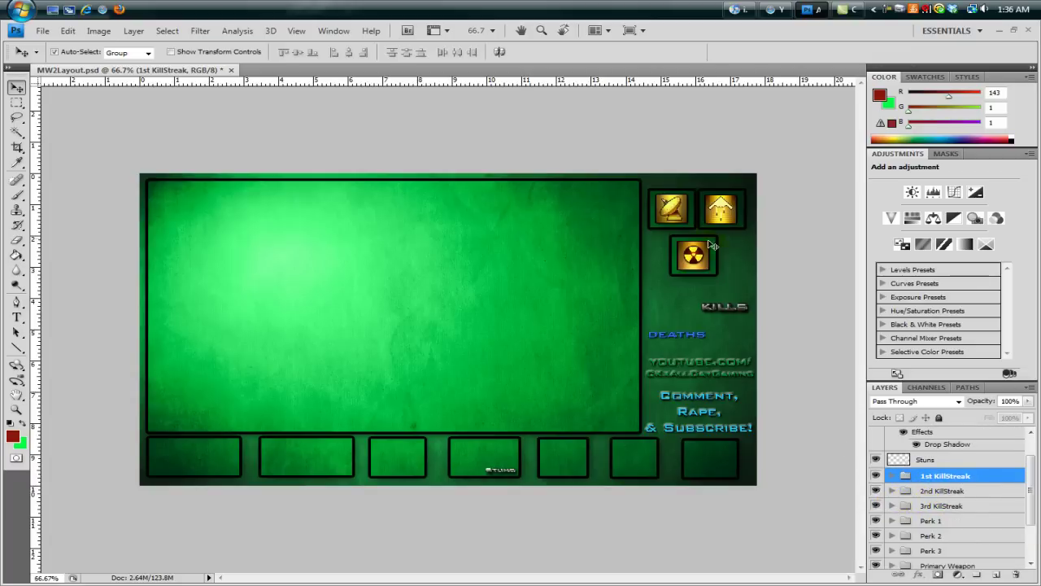
- Select the Perk 1, Perk 2 and Perk 3 groups one after another to match them to their boxes
click(935, 521)
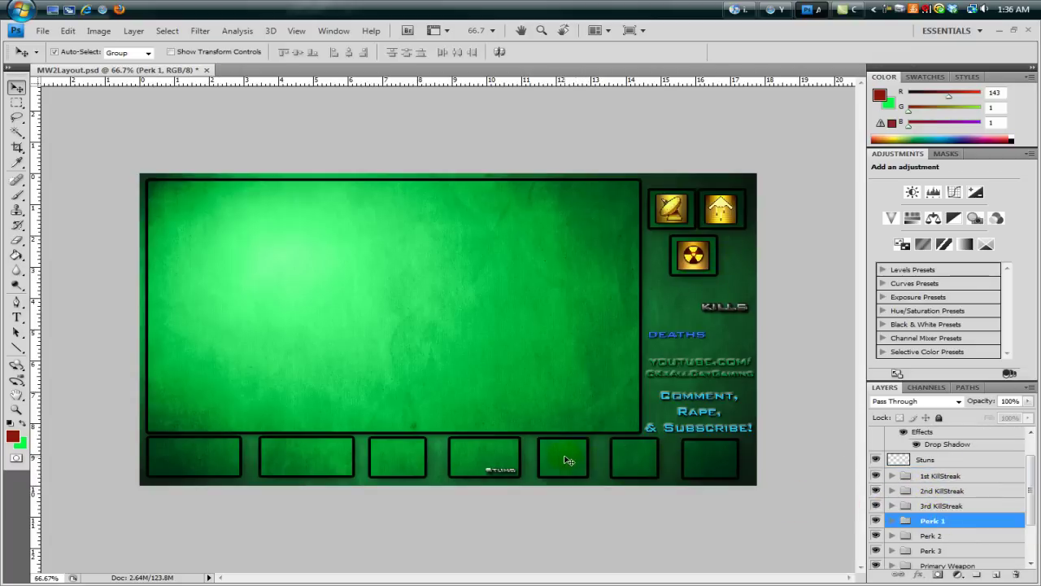
click(628, 460)
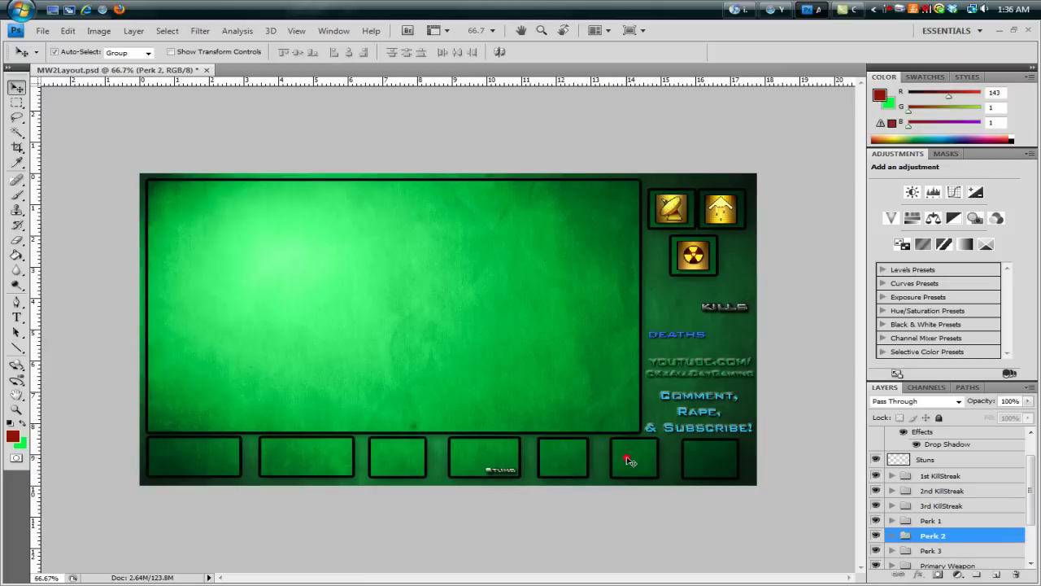
click(720, 460)
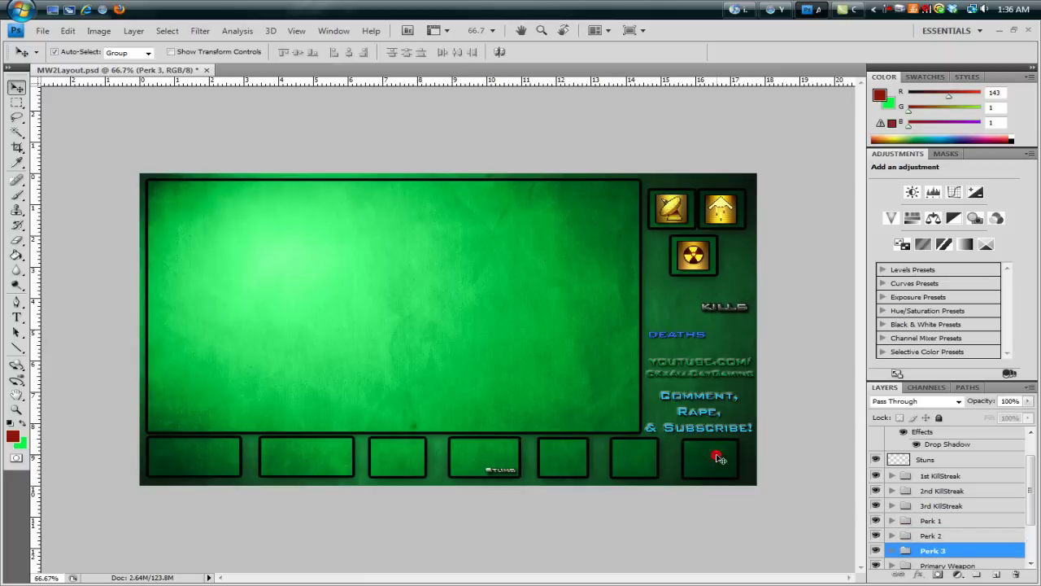
- Show the OneManArmyPro icon in the Perk 1 group and collapse the group
click(930, 521)
click(890, 521)
scroll(885, 511, down, 2)
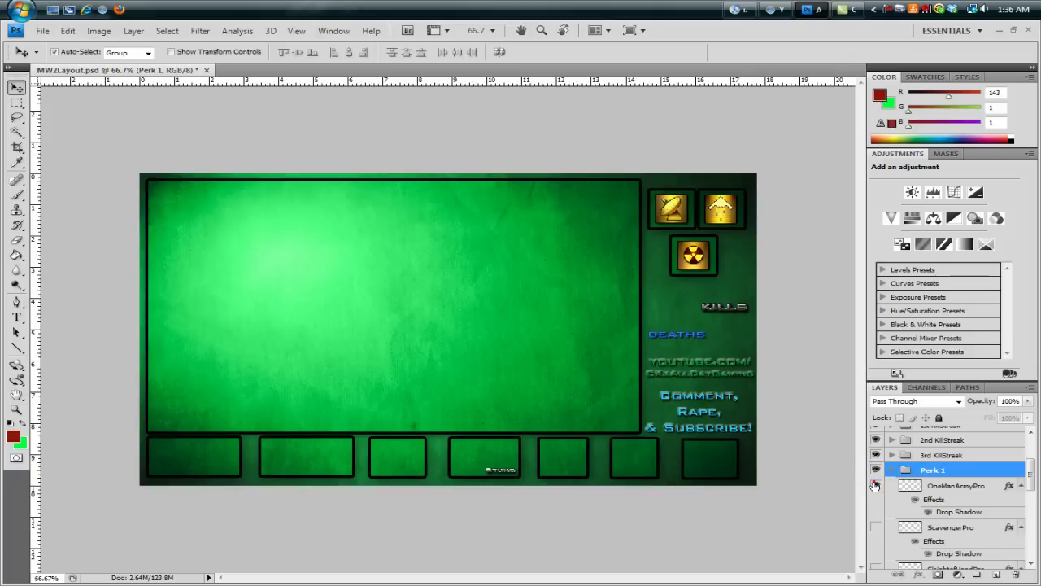
click(876, 485)
click(893, 470)
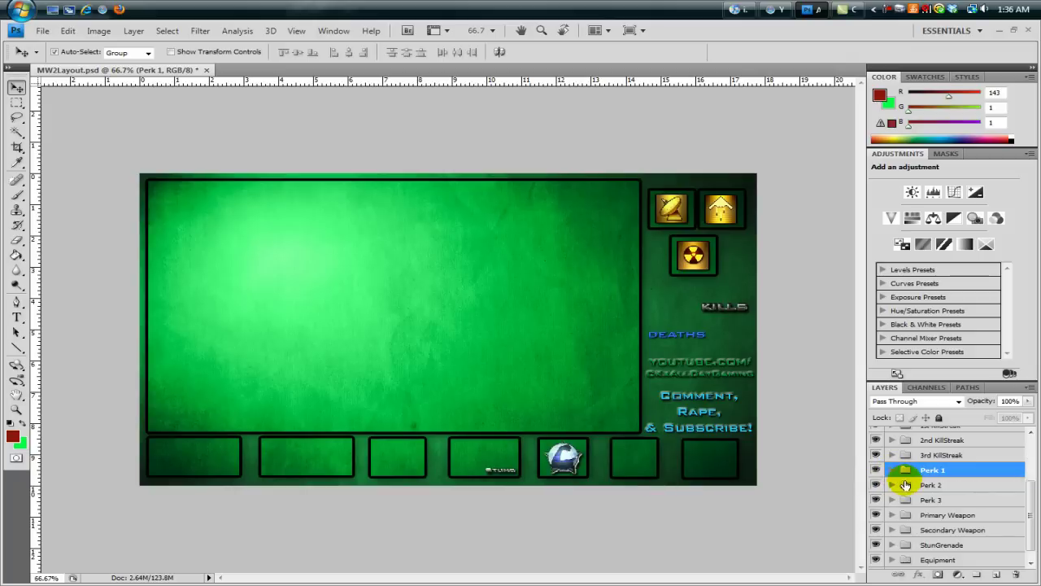
- Show the LeightweightPro and DangerClosePro icons in the Perk 2 group and collapse the group
click(902, 485)
click(893, 485)
click(876, 500)
scroll(891, 518, down, 1)
scroll(890, 518, down, 2)
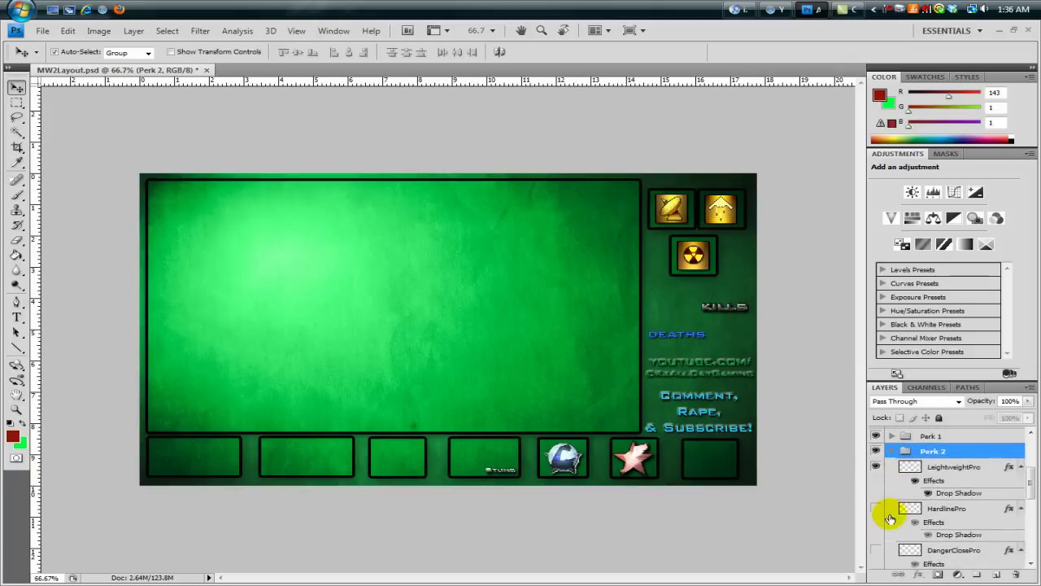
click(876, 533)
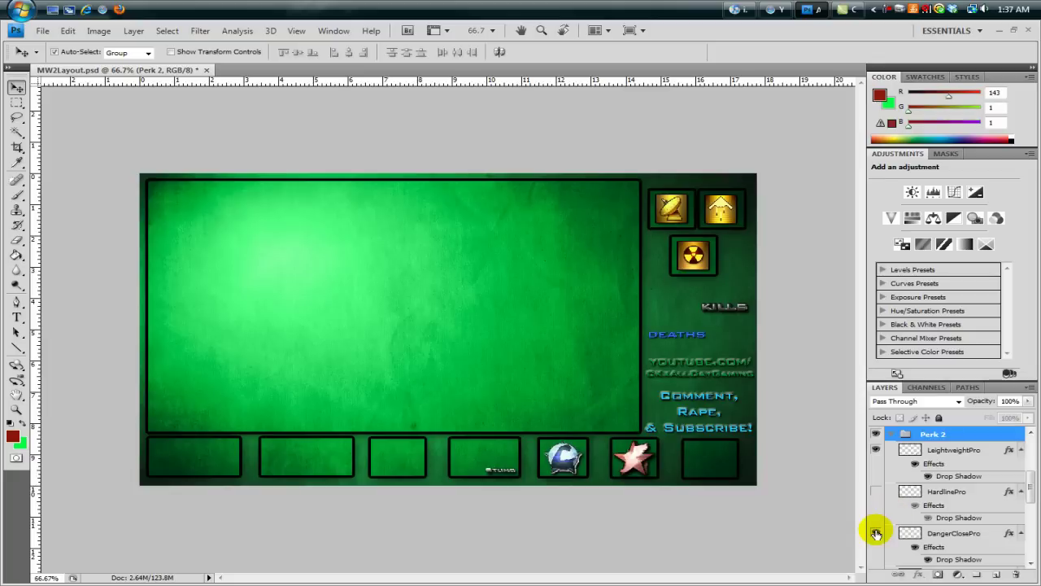
click(893, 434)
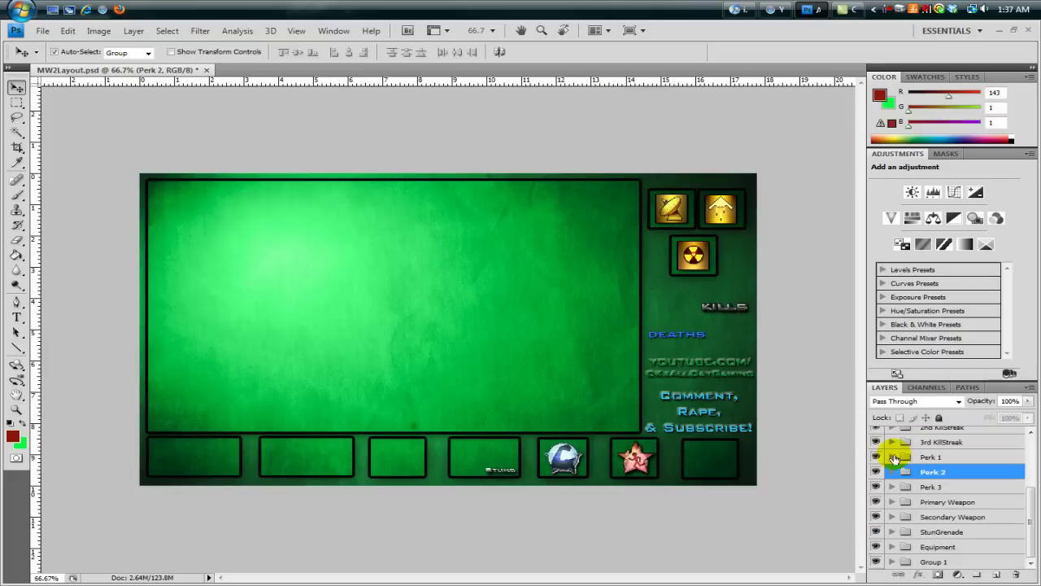
- Show the SitRepPro icon in the Perk 3 group and collapse the group
click(936, 486)
click(893, 486)
scroll(895, 495, down, 3)
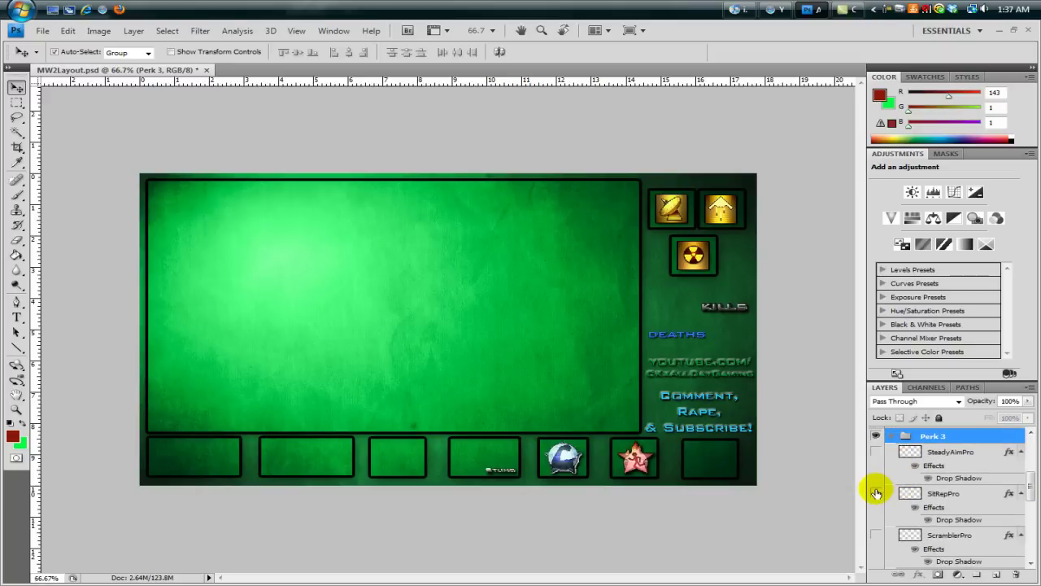
click(876, 493)
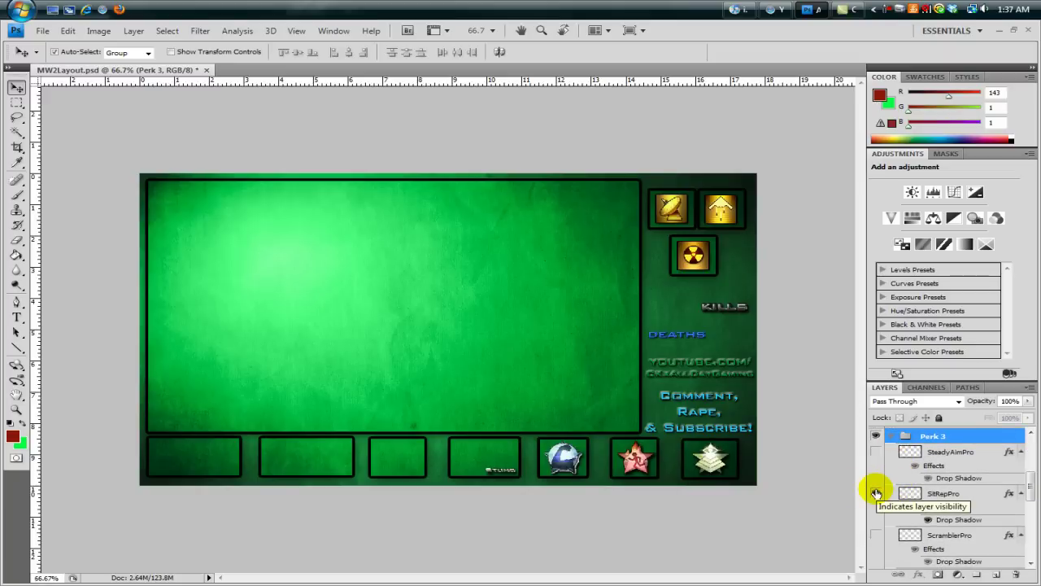
scroll(907, 490, up, 1)
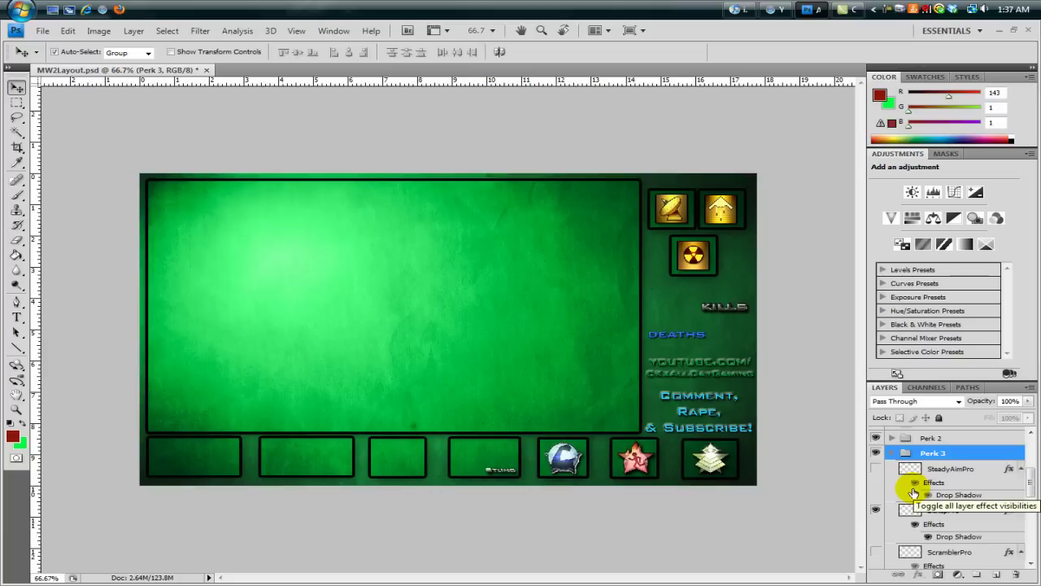
click(893, 453)
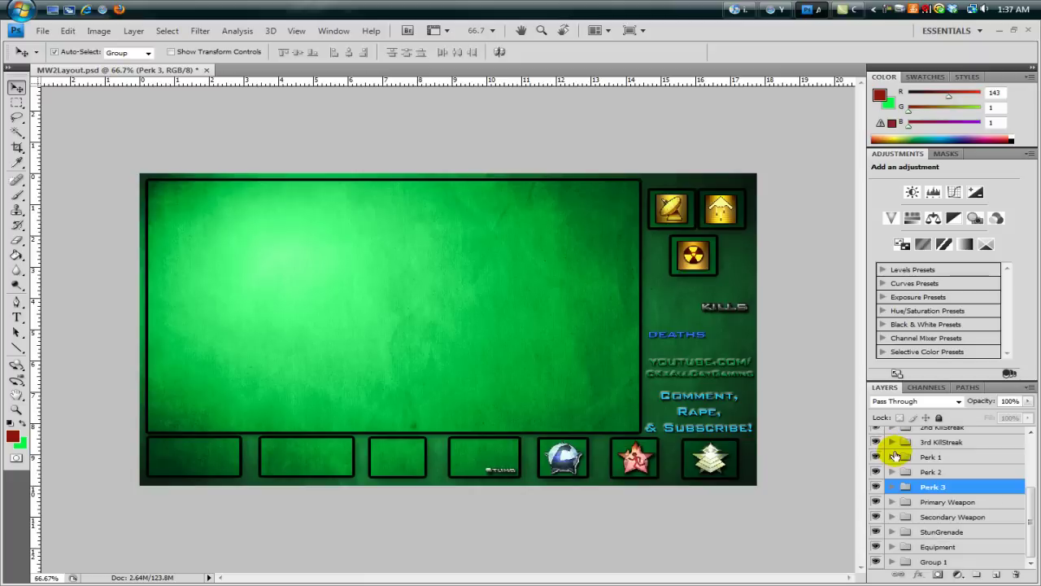
- Select the Primary Weapon group and expand it to list its weapon category subgroups
click(931, 501)
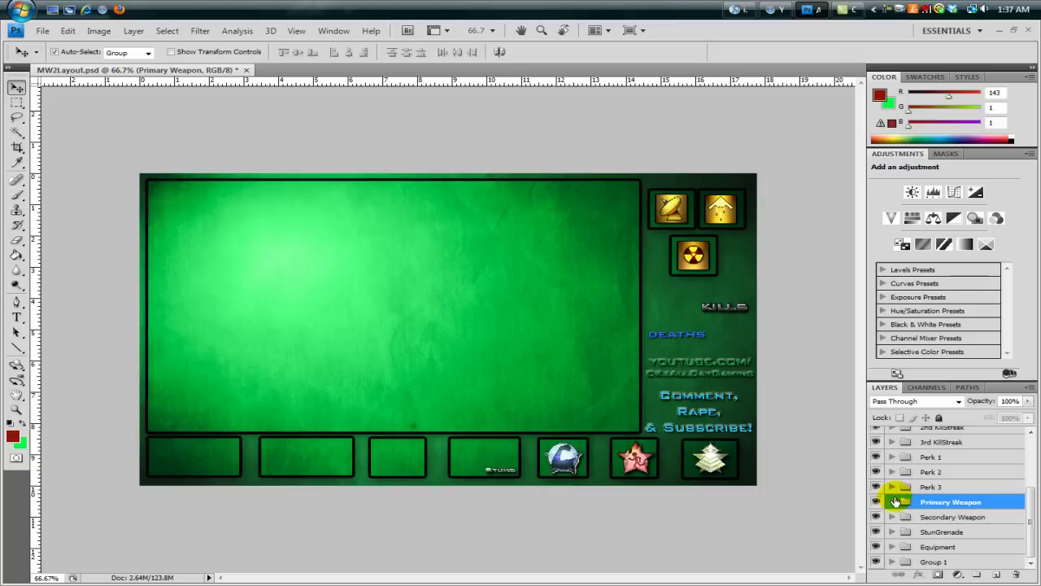
click(895, 502)
scroll(901, 514, down, 2)
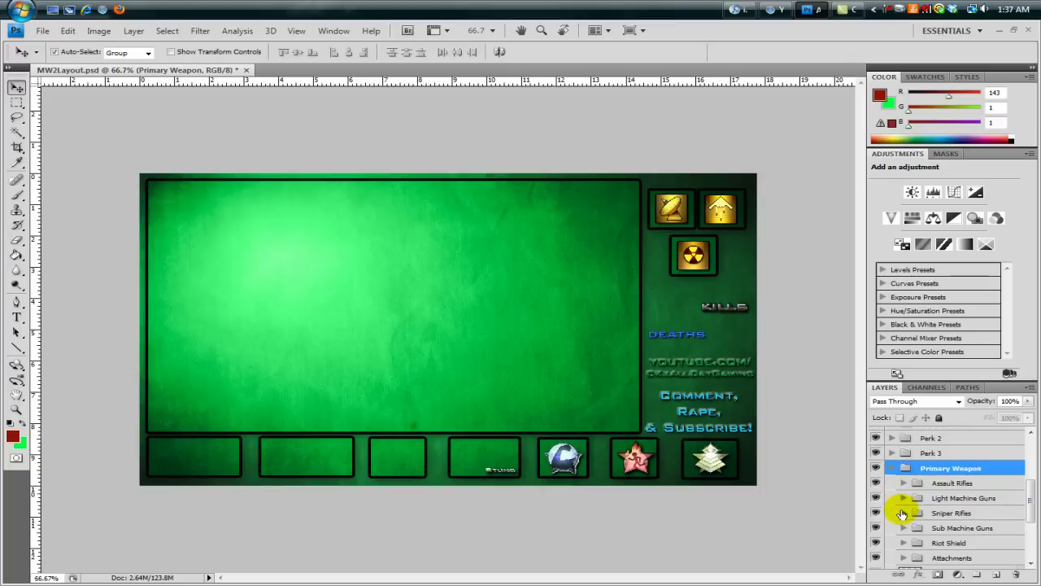
- Look through the Assault Rifles, Light Machine Guns, Sniper Rifles and Sub Machine Guns subgroups, ending with Assault Rifles selected
click(936, 484)
click(965, 498)
click(960, 483)
click(964, 493)
click(952, 513)
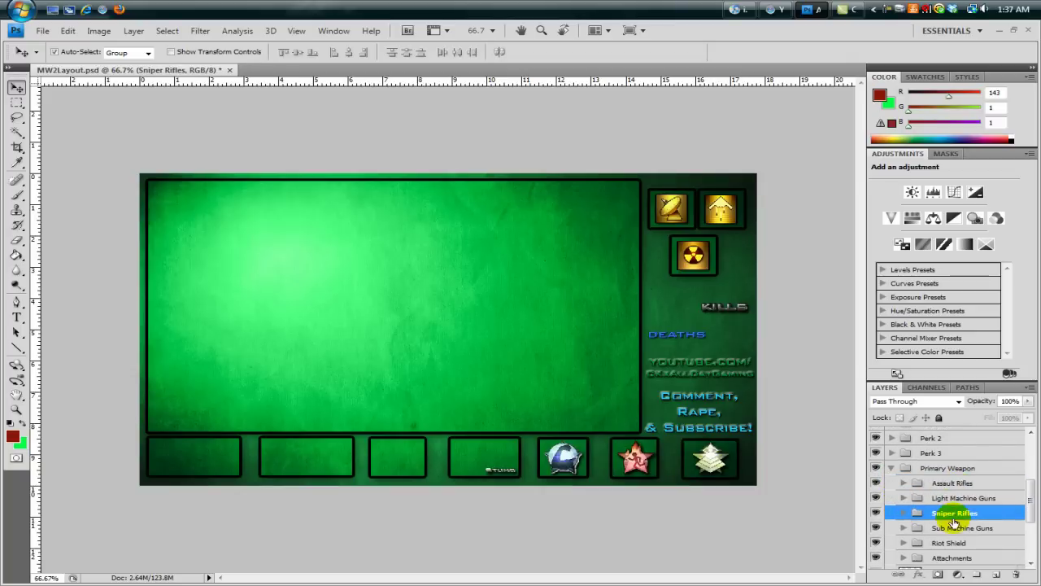
click(955, 528)
click(928, 486)
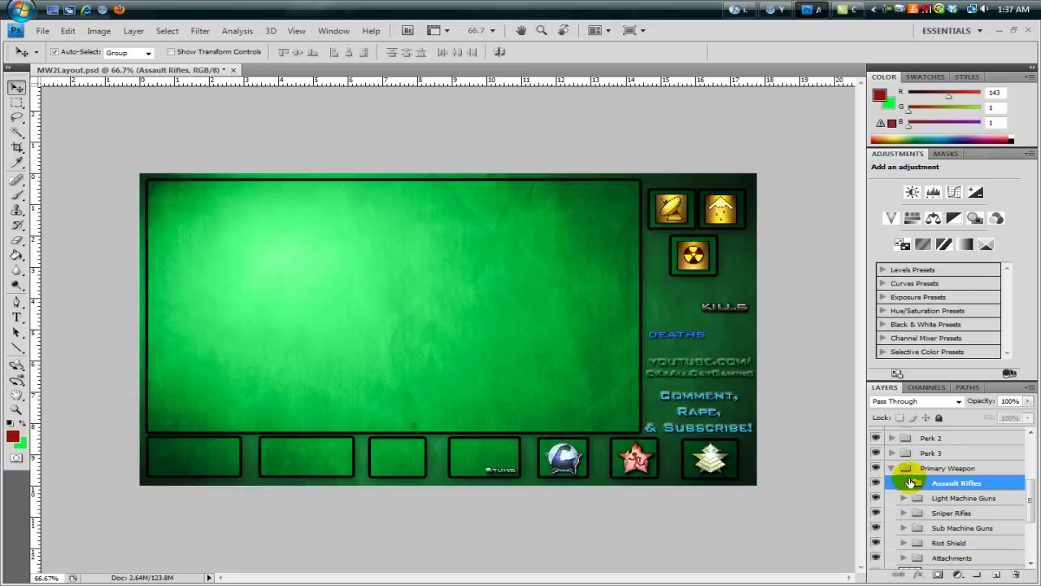
- Preview the TAR-21 icon in the Assault Rifles subgroup by showing and hiding it, and collapse the subgroup
click(904, 483)
click(876, 497)
click(878, 498)
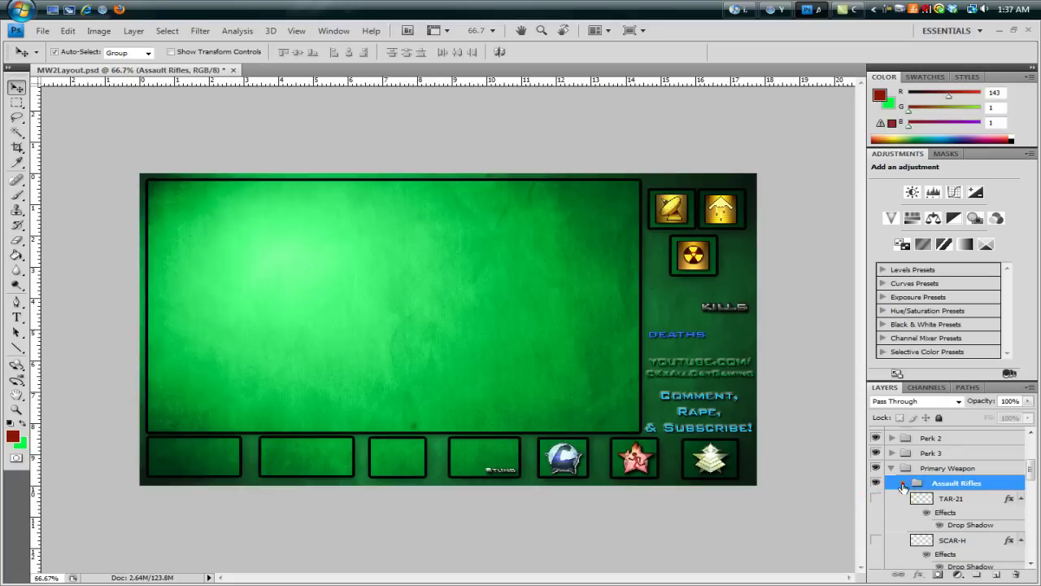
click(904, 482)
- Preview the AUG_II icon in the Light Machine Guns subgroup by showing and hiding it, and collapse the subgroup
click(904, 497)
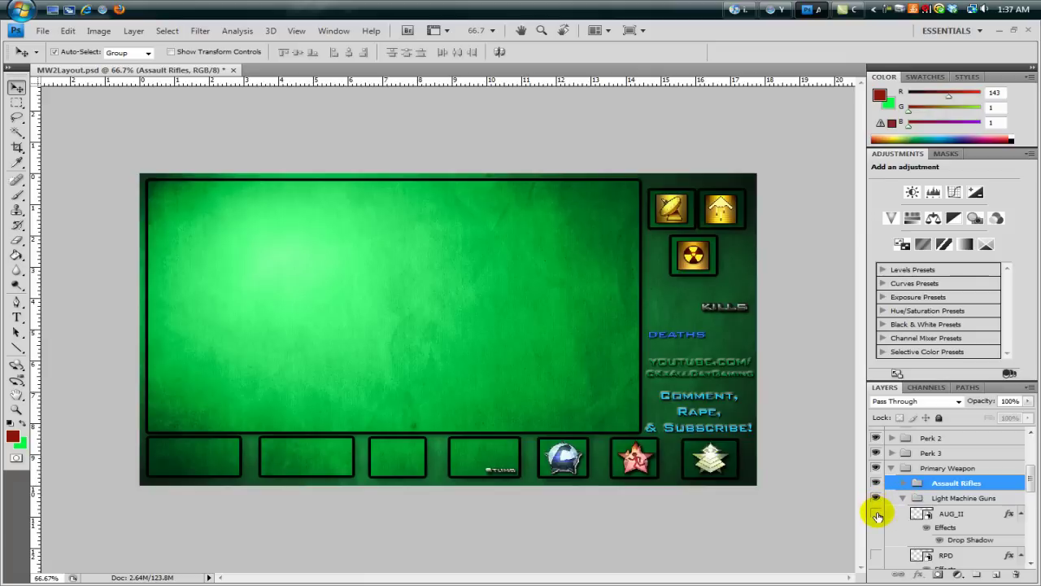
click(877, 513)
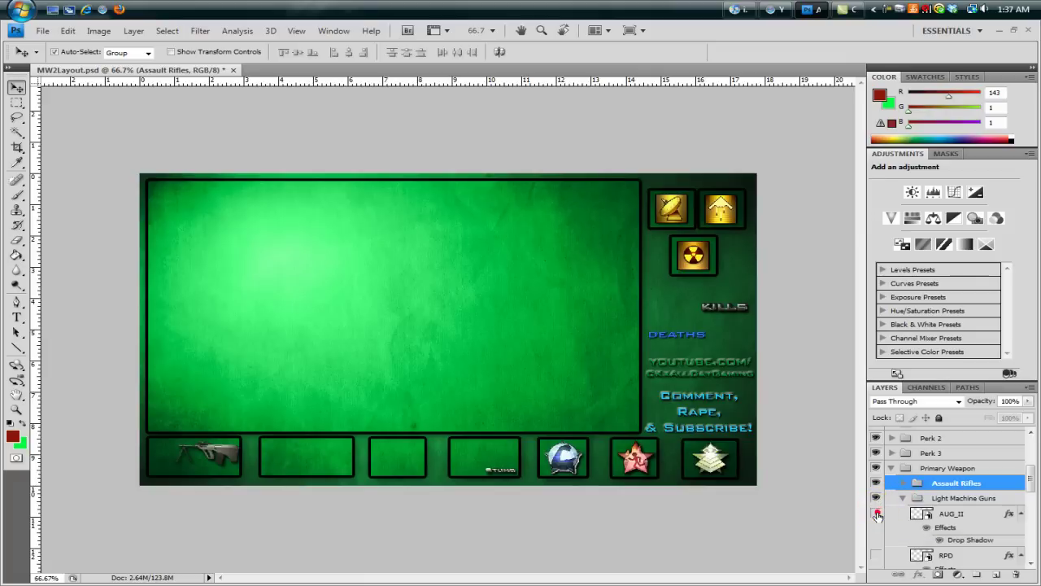
click(877, 513)
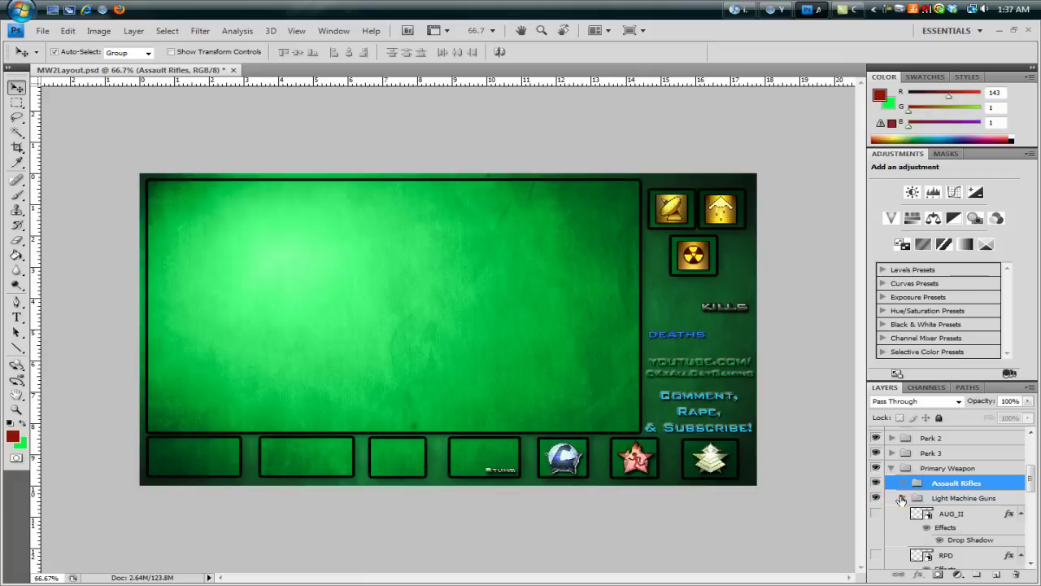
click(902, 498)
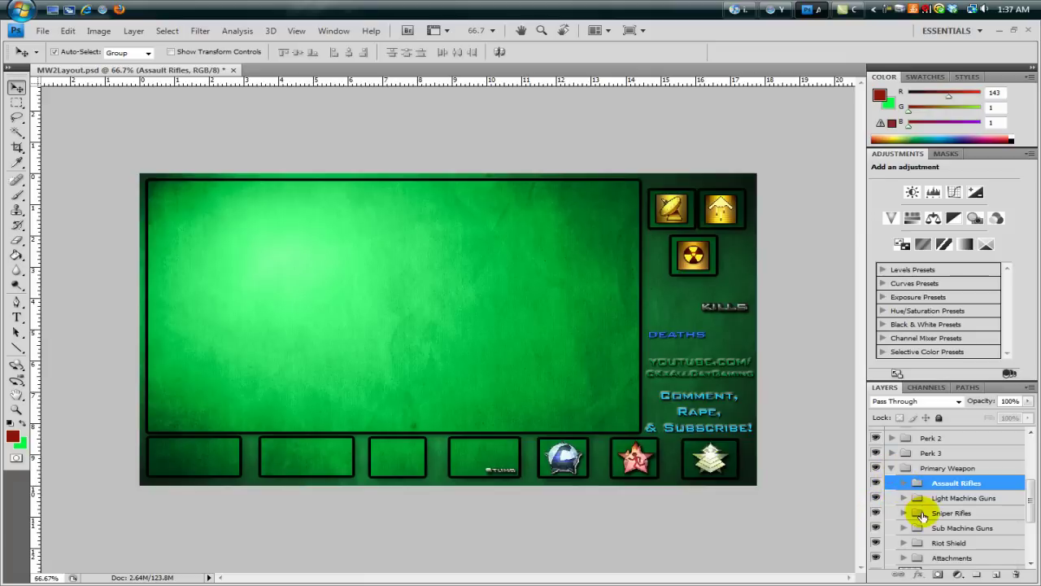
- Show the HolographicSight icon from the Primary Weapon group's Attachments subgroup, and collapse the subgroup and the group
scroll(920, 504, down, 2)
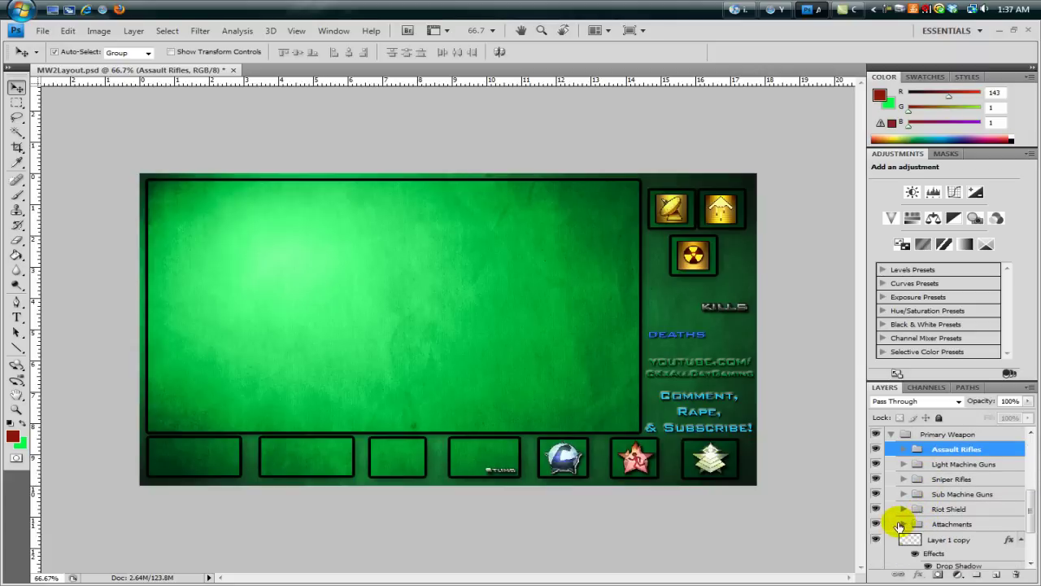
click(921, 495)
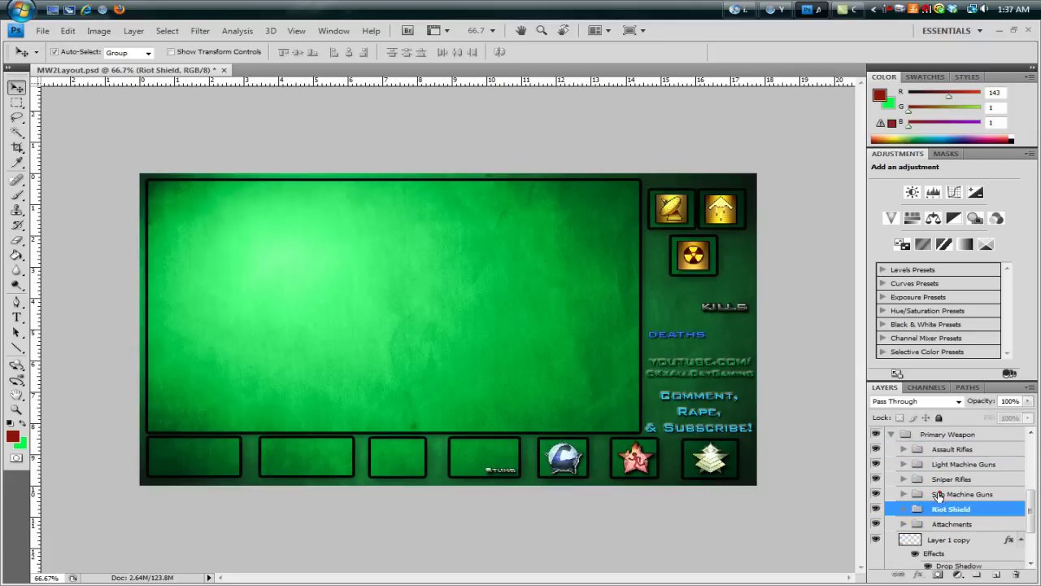
click(904, 524)
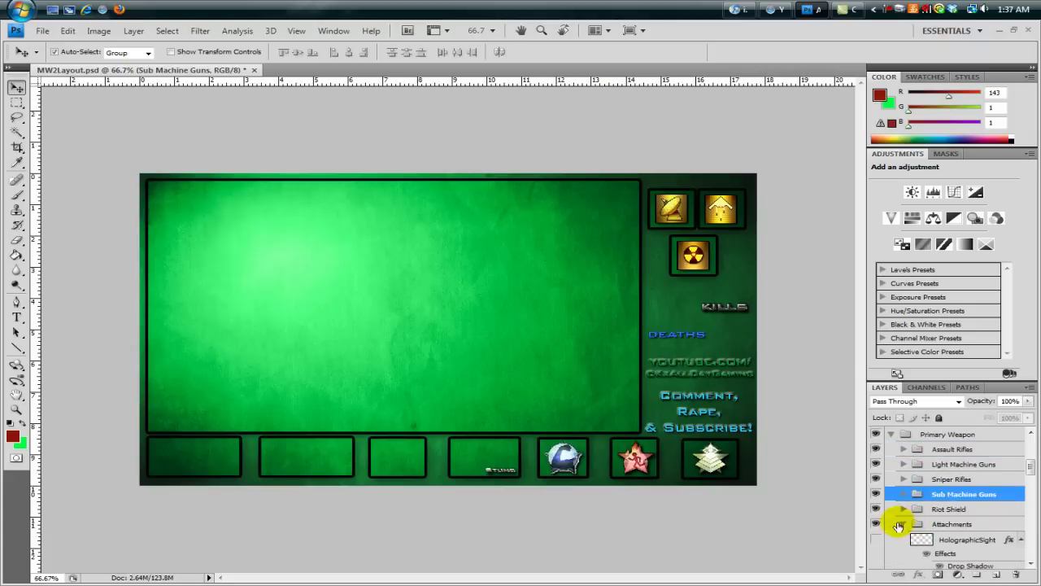
scroll(899, 525, down, 1)
click(877, 505)
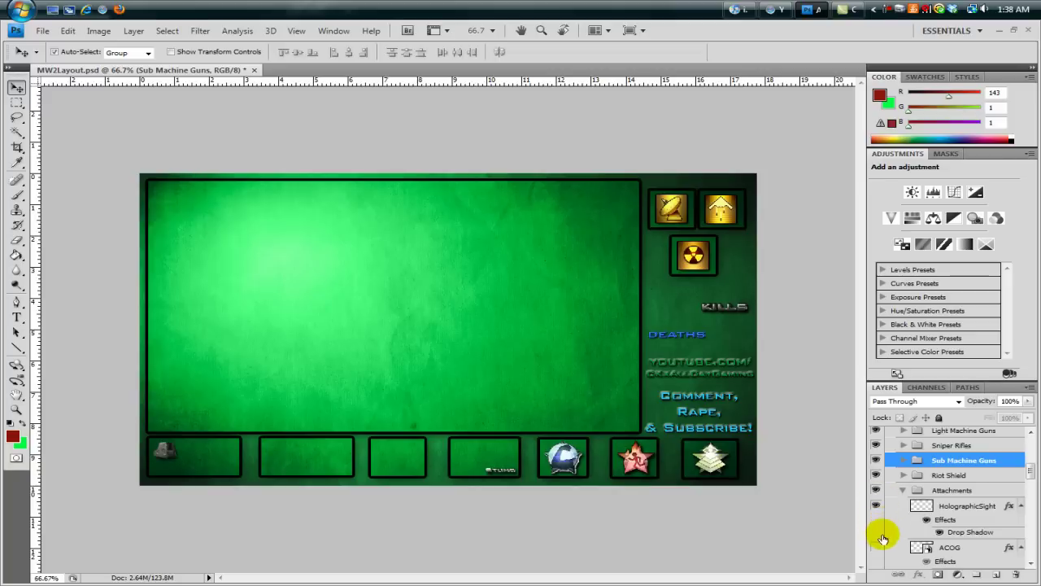
click(875, 547)
scroll(907, 506, up, 1)
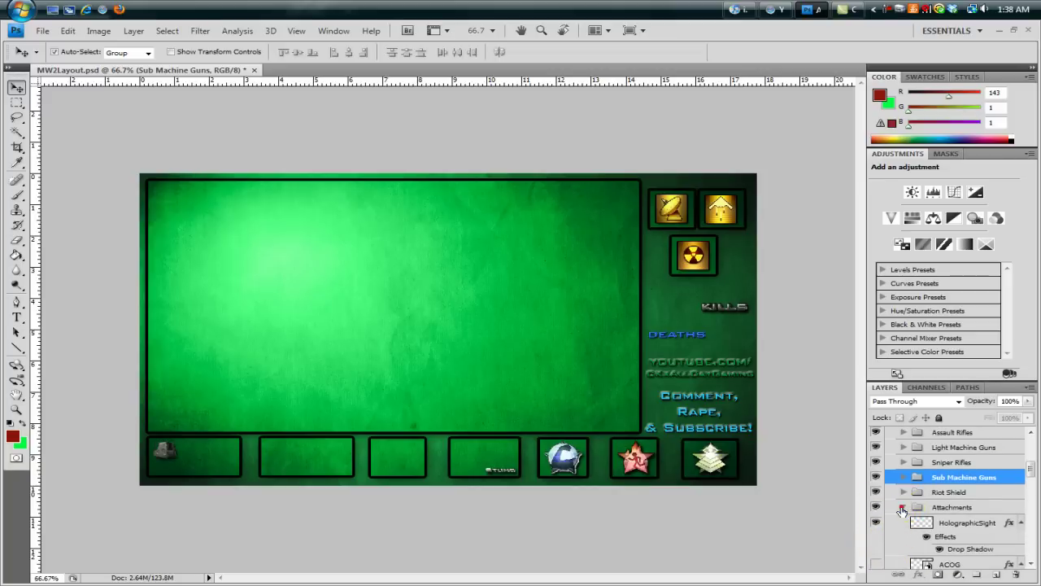
click(902, 507)
click(890, 469)
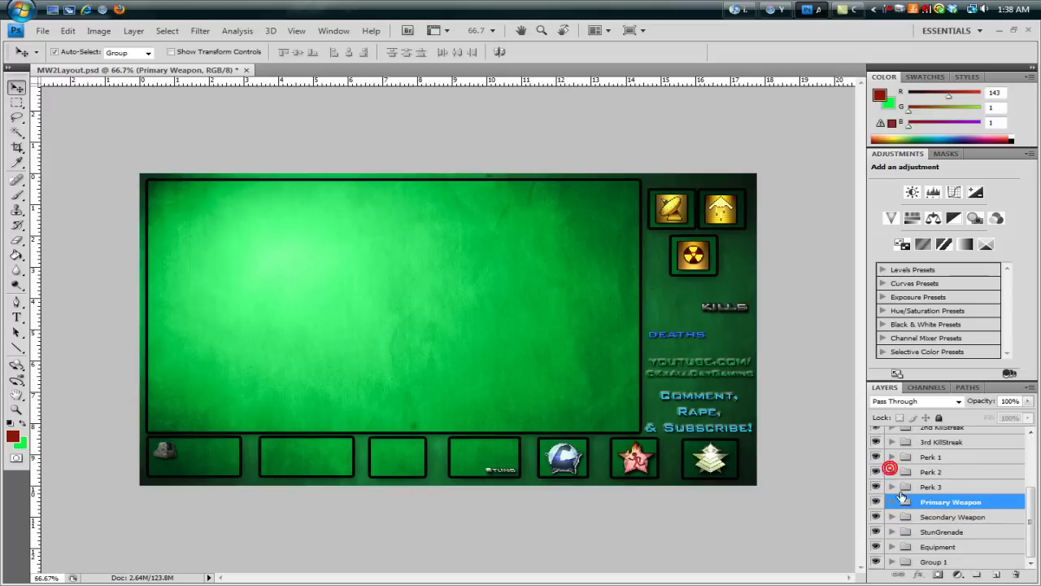
- Select the Secondary Weapon group and expand the Primary Weapon group to list its weapon category subgroups
click(924, 518)
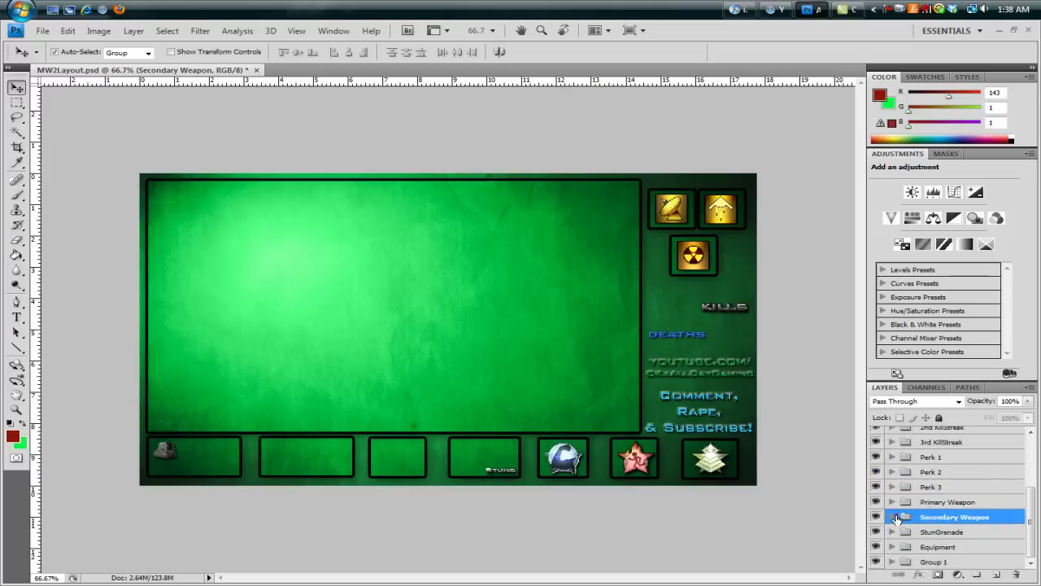
click(894, 517)
click(892, 502)
scroll(893, 506, down, 1)
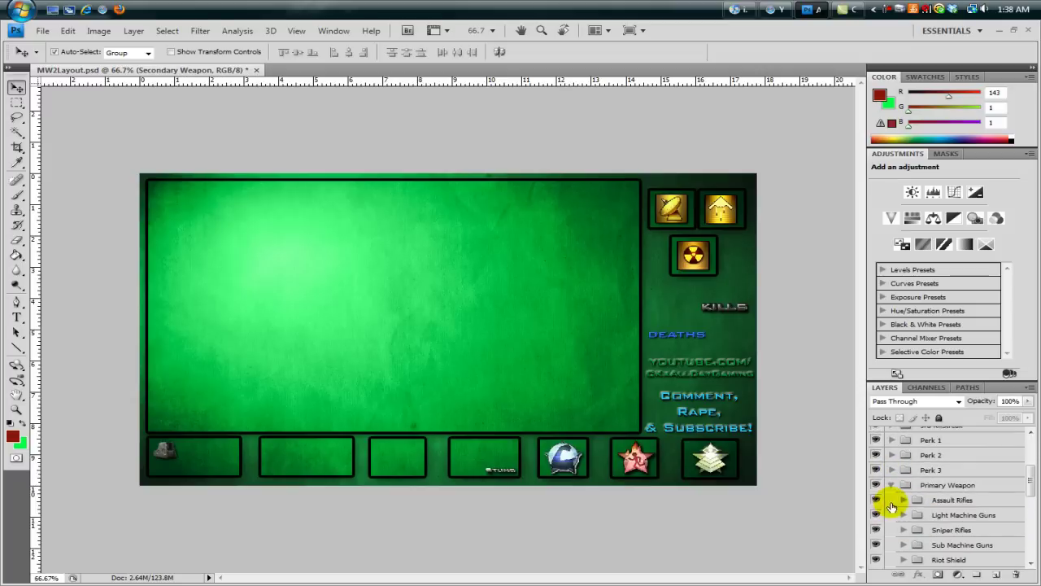
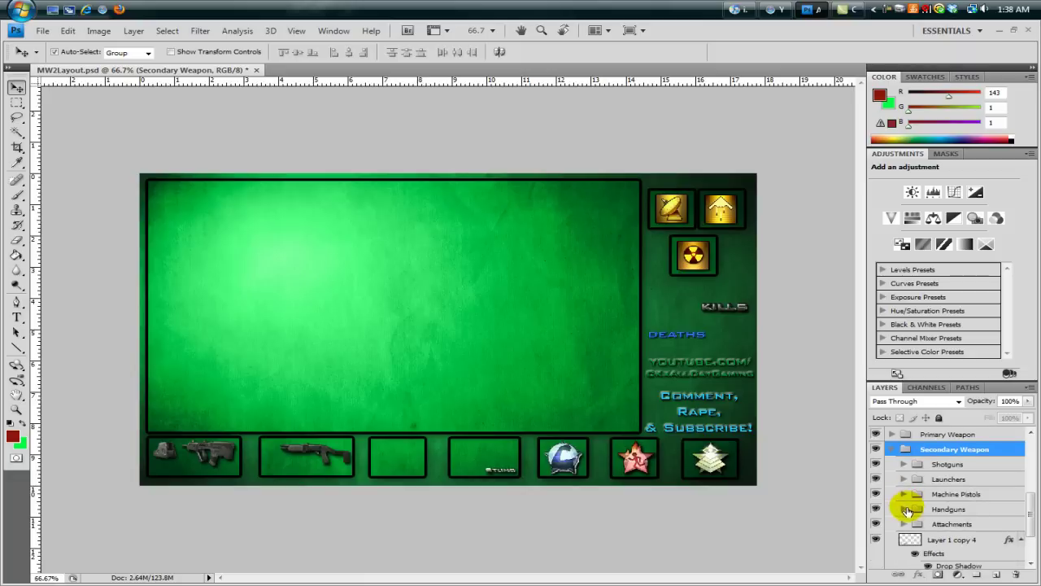
- Show the HolographicSight icon from the Attachments subgroup in the Secondary Weapon group
click(903, 524)
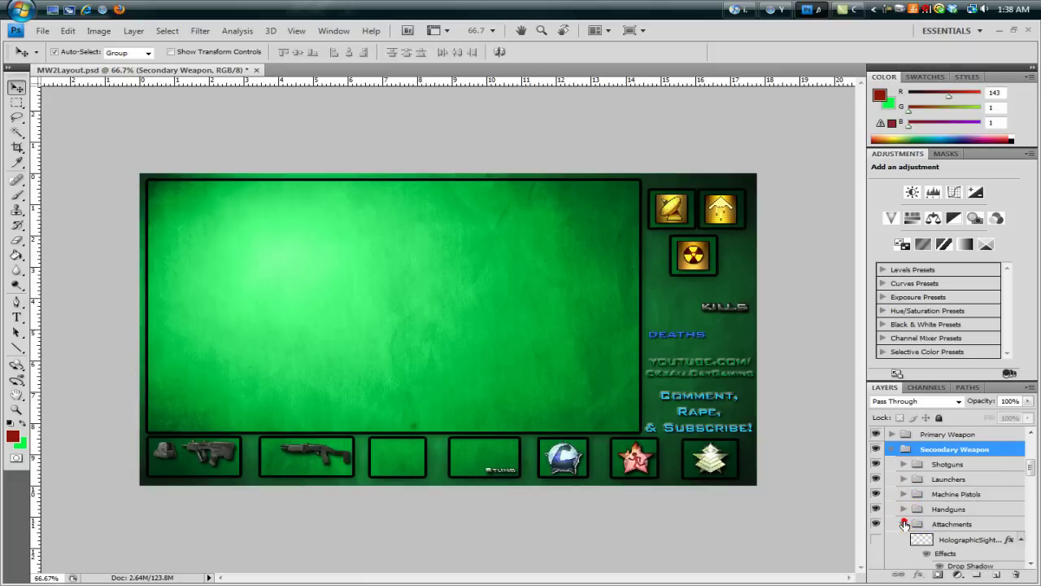
scroll(886, 526, down, 1)
click(876, 522)
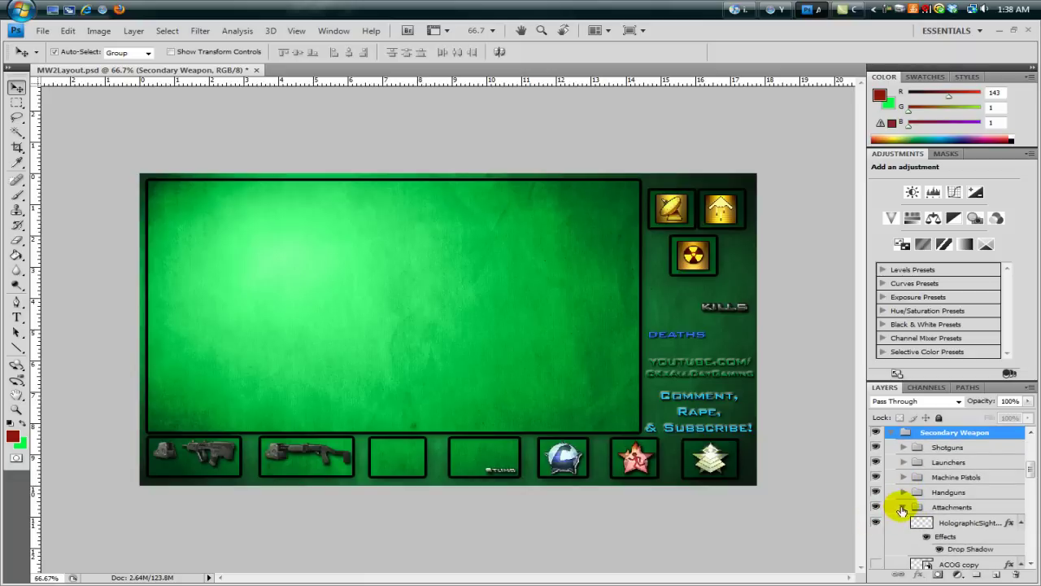
click(904, 508)
click(904, 507)
- Hide the SPAS12 icon in the Secondary Weapon group's Shotguns subgroup and collapse the subgroup
click(903, 448)
click(885, 461)
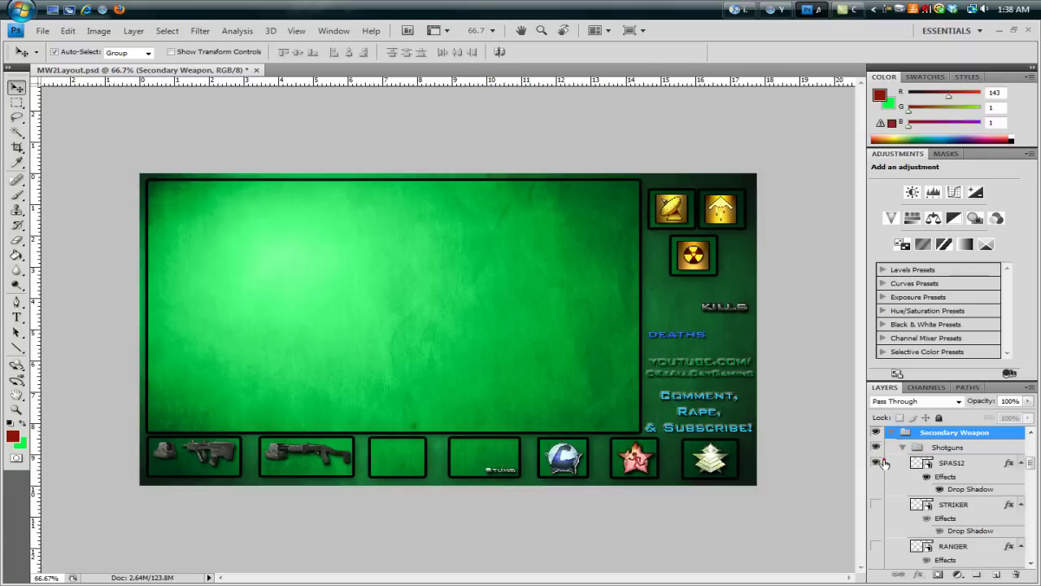
click(876, 462)
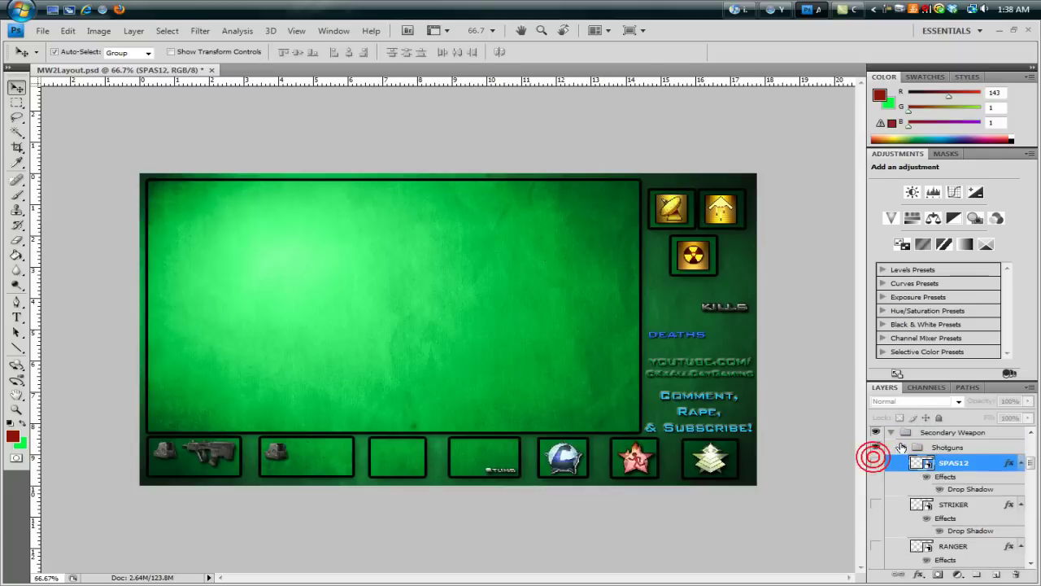
click(903, 447)
- Look into the Launchers subgroup, show the M92FS icon in the Handguns subgroup, and collapse both subgroups
click(900, 462)
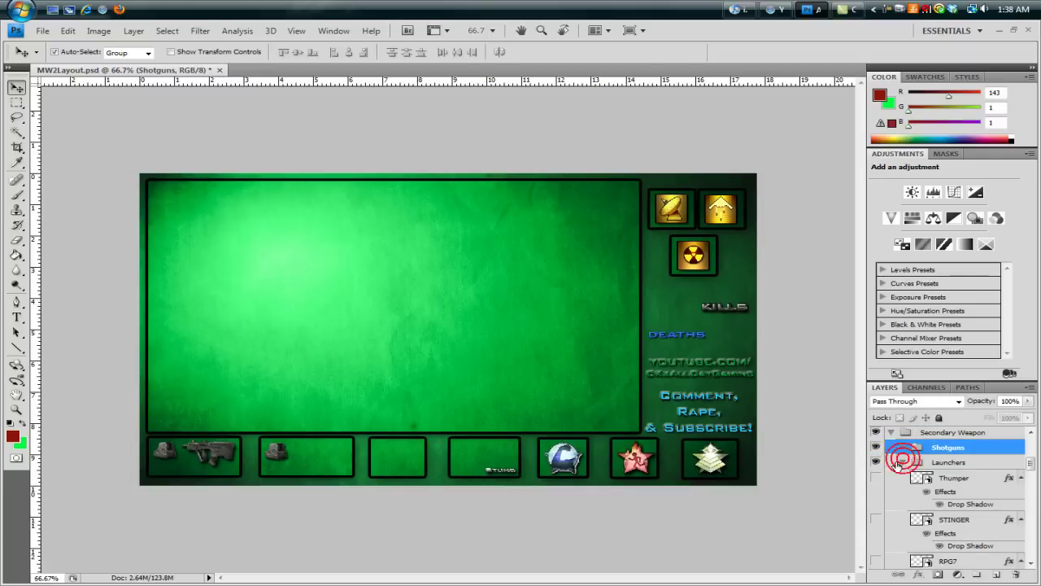
click(899, 462)
click(902, 462)
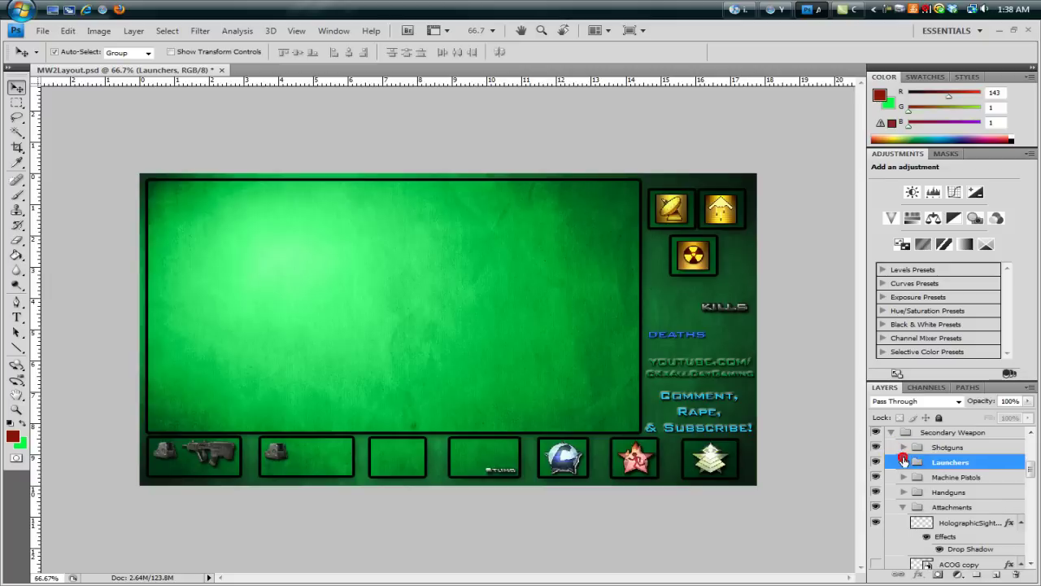
click(902, 492)
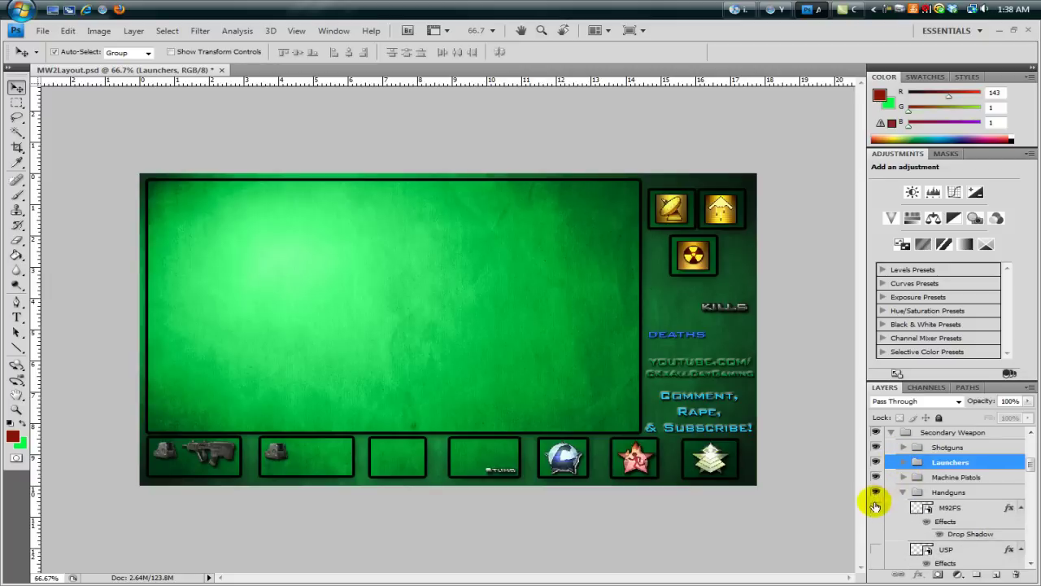
click(877, 506)
click(903, 492)
- Replace the secondary weapon's HolographicSight icon with the Akimbo copy icon, and collapse the Attachments subgroup and Secondary Weapon group
click(903, 507)
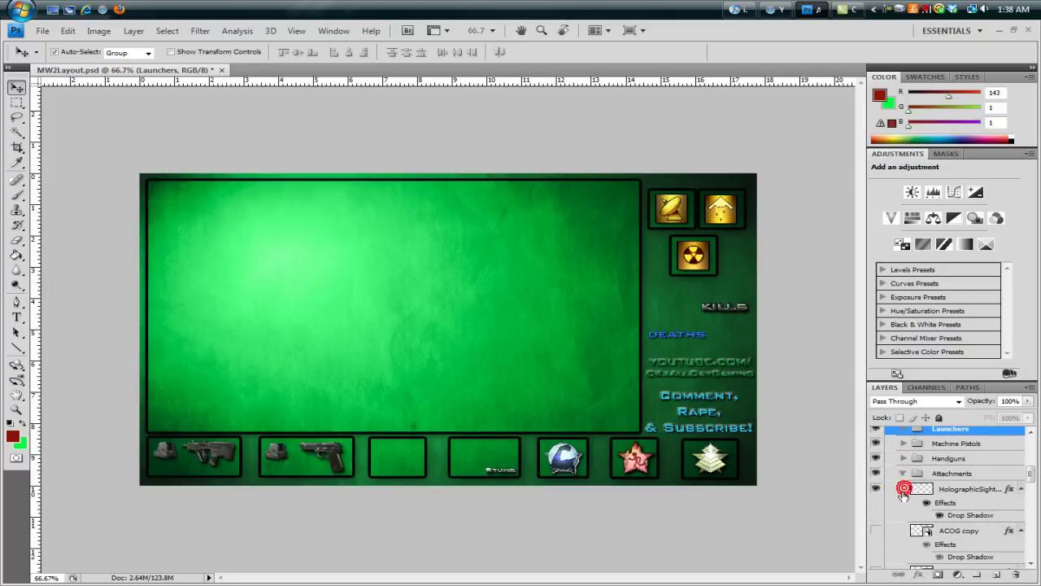
click(875, 488)
scroll(885, 506, down, 2)
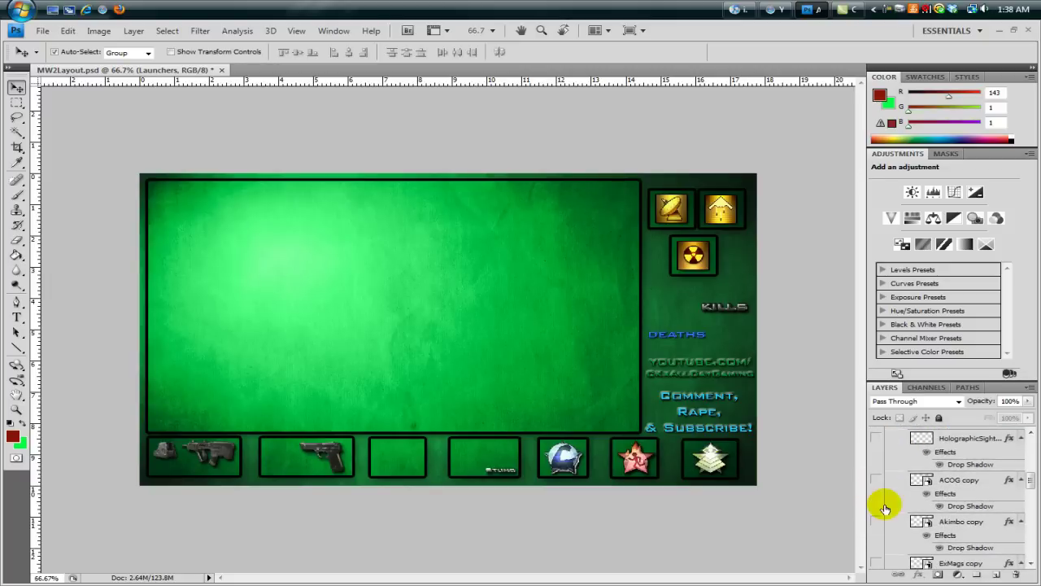
click(877, 521)
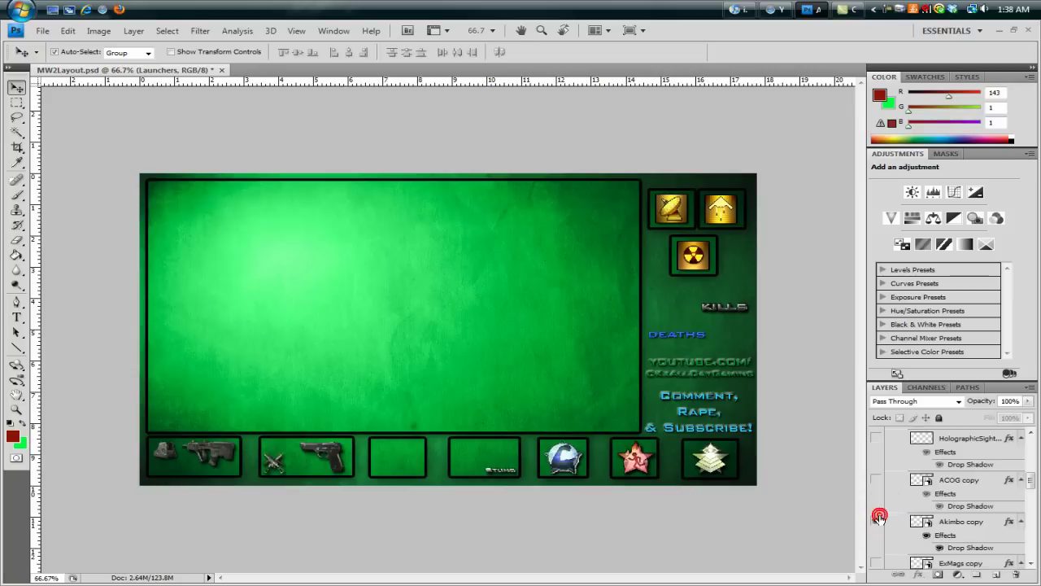
scroll(882, 512, up, 2)
click(903, 474)
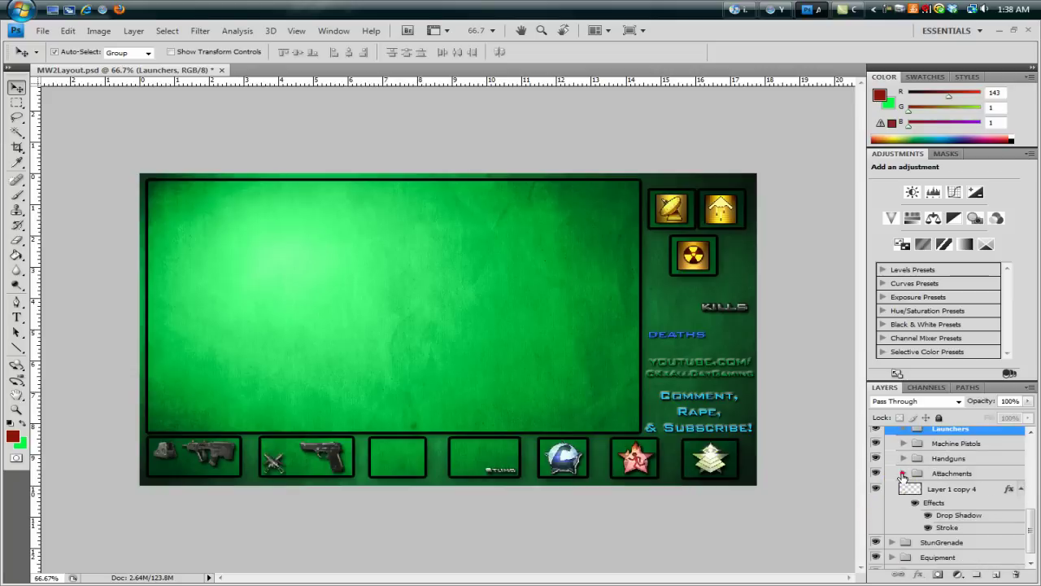
scroll(899, 475, up, 2)
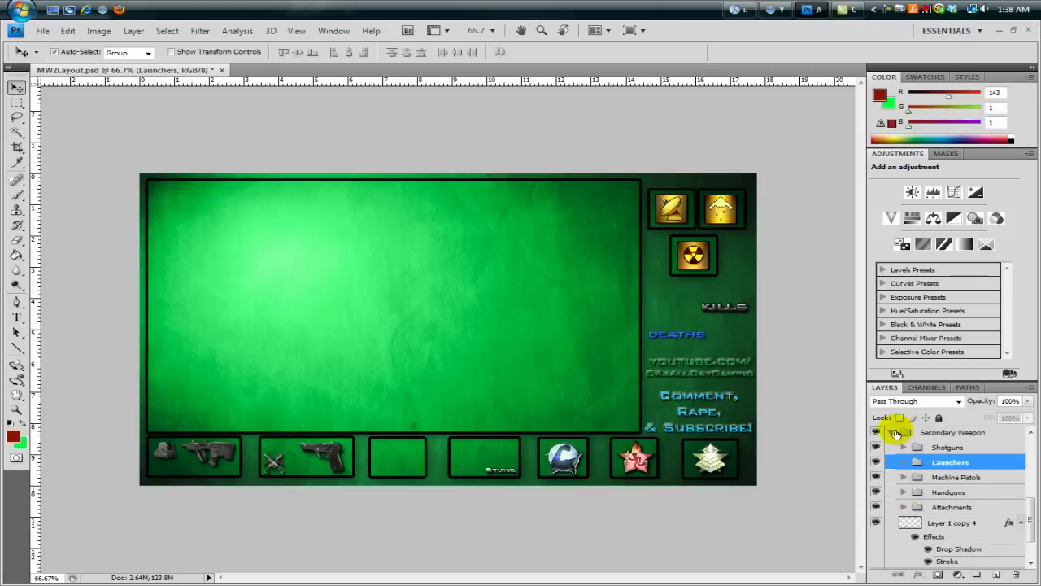
click(892, 435)
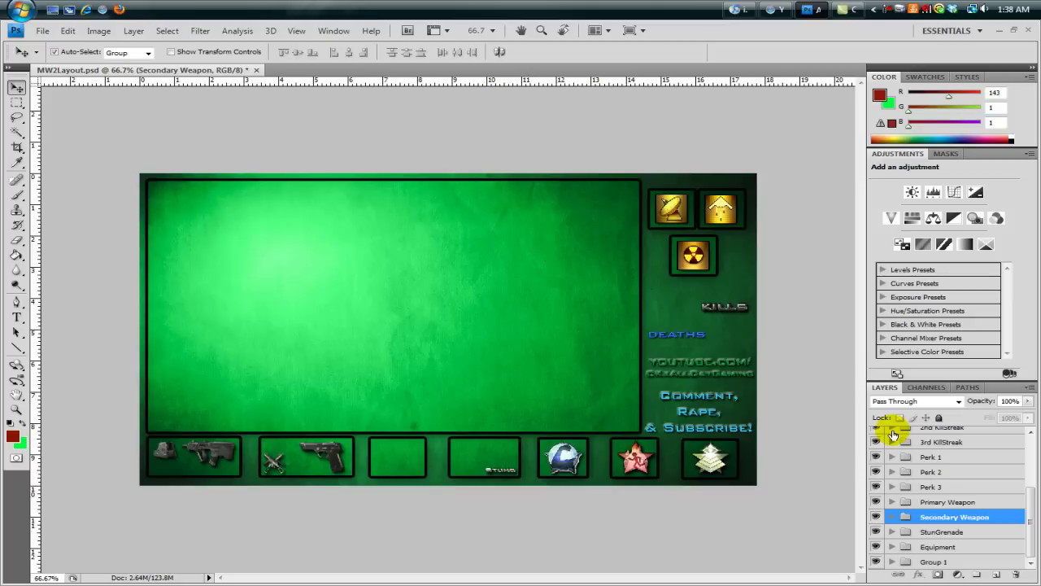
- Expand the Equipment group and preview the Throwing Knife and Semtex icons by showing and hiding each one
click(936, 545)
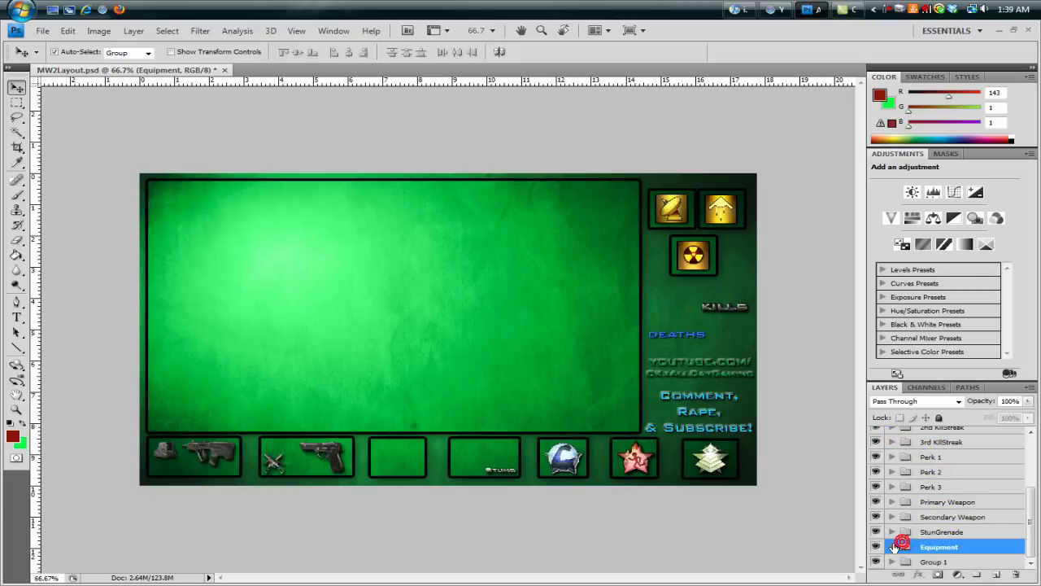
click(893, 546)
scroll(883, 532, down, 2)
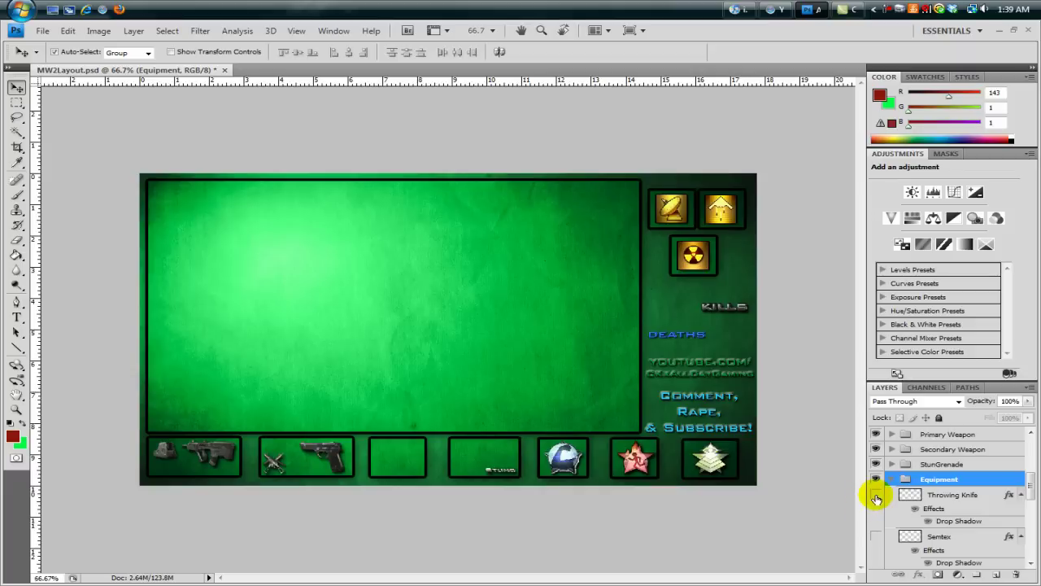
click(875, 494)
click(876, 495)
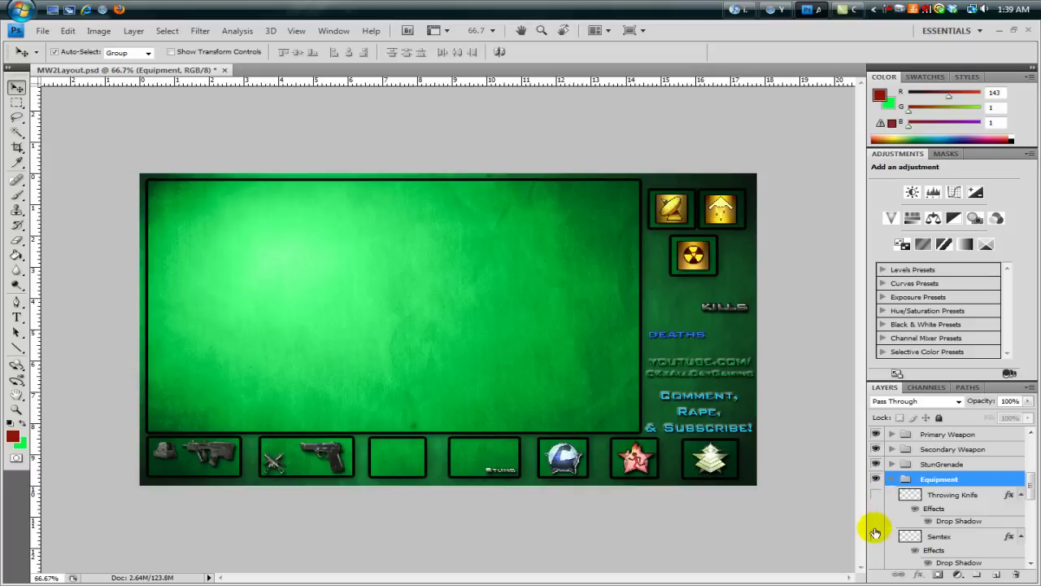
click(875, 536)
click(876, 536)
- Preview the Tactical icon in the Equipment group and the Throwing Knife icon once more by showing and hiding them
scroll(876, 533, down, 3)
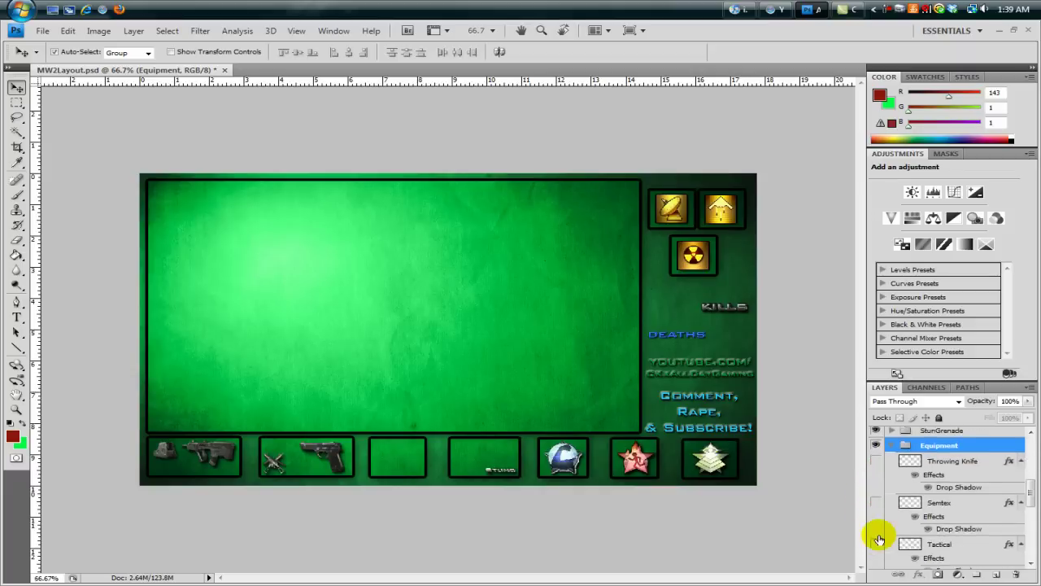
click(876, 528)
click(877, 529)
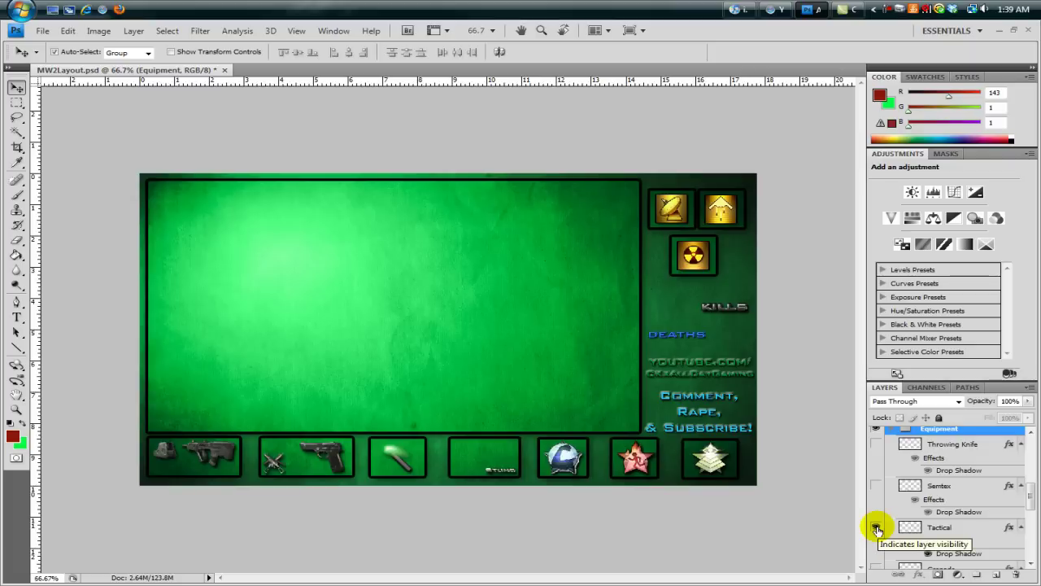
click(877, 528)
scroll(884, 488, up, 1)
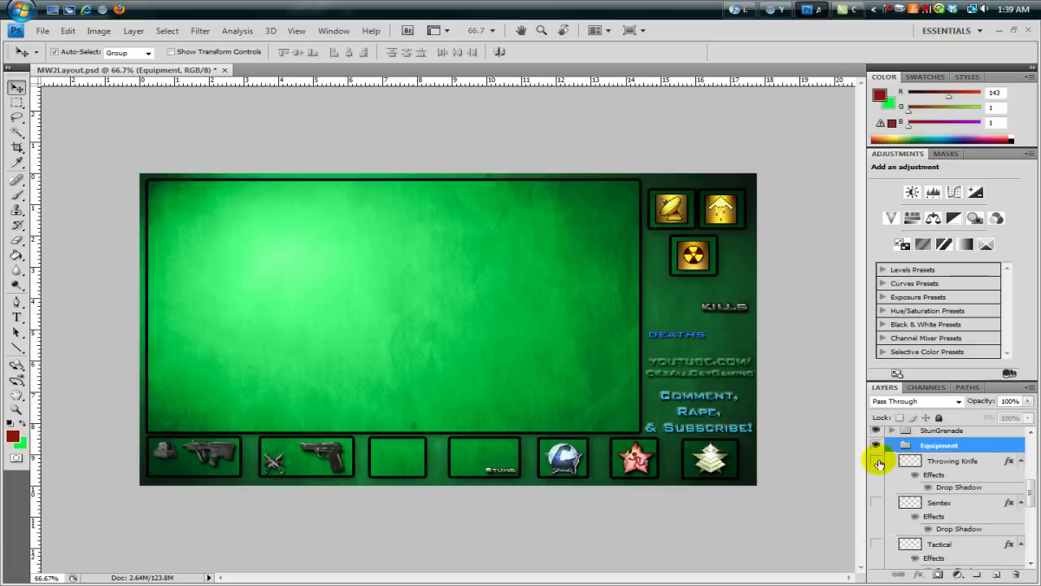
click(878, 461)
click(878, 458)
- Show the Grenade icon in the Equipment group and collapse the group
scroll(869, 498, down, 2)
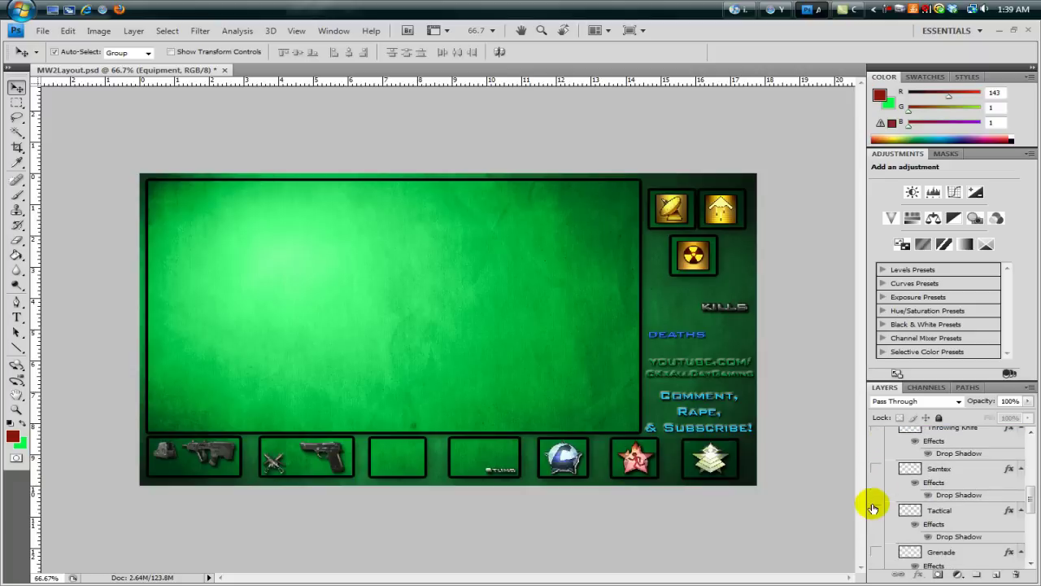
scroll(880, 524, down, 1)
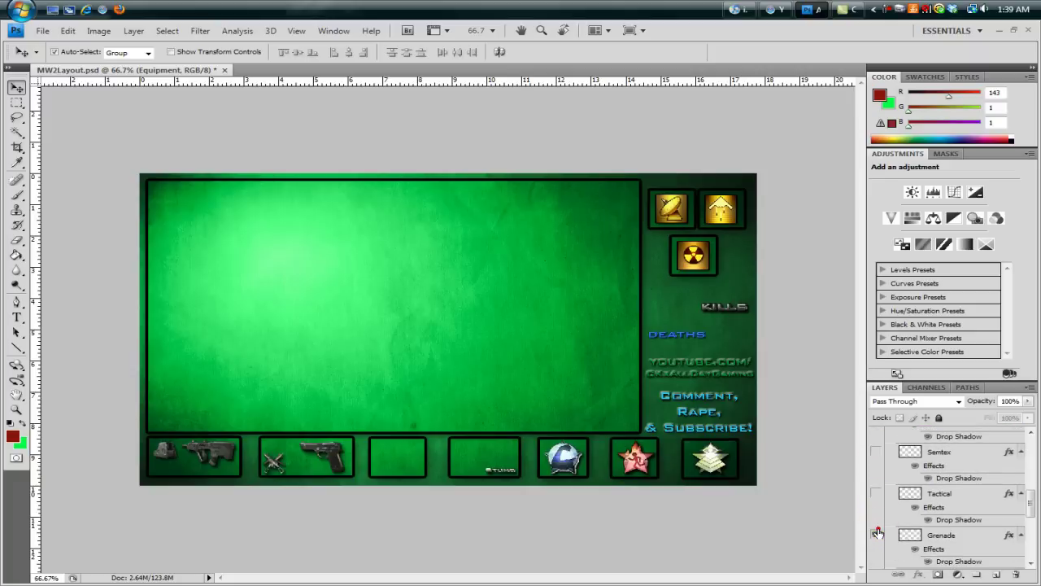
click(878, 529)
scroll(878, 501, up, 1)
scroll(879, 501, up, 1)
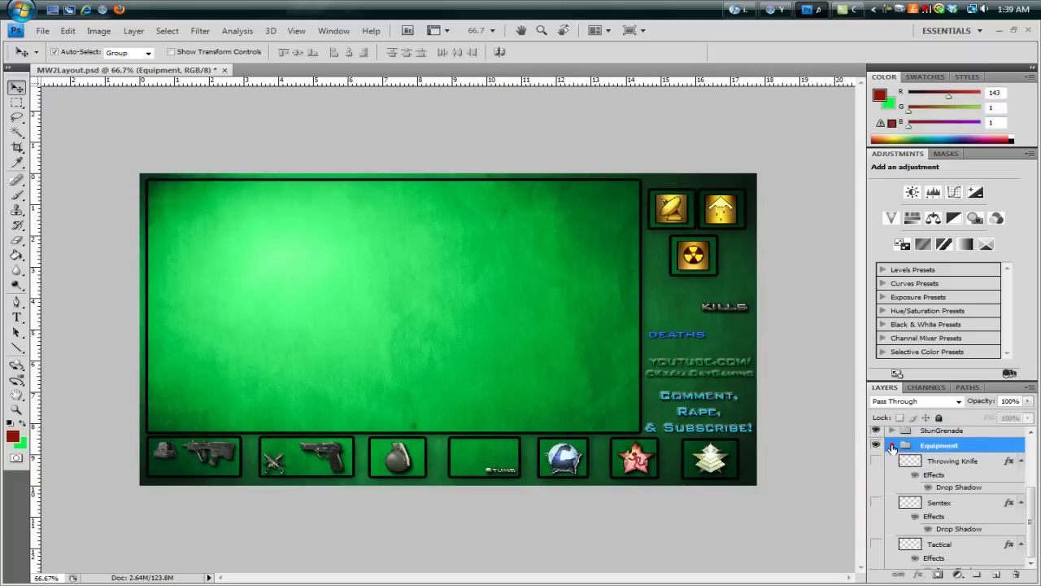
click(892, 444)
- Expand the StunGrenade group and preview the Smoke_Grenade and Flash_Grenade icons by showing and hiding each one
click(948, 532)
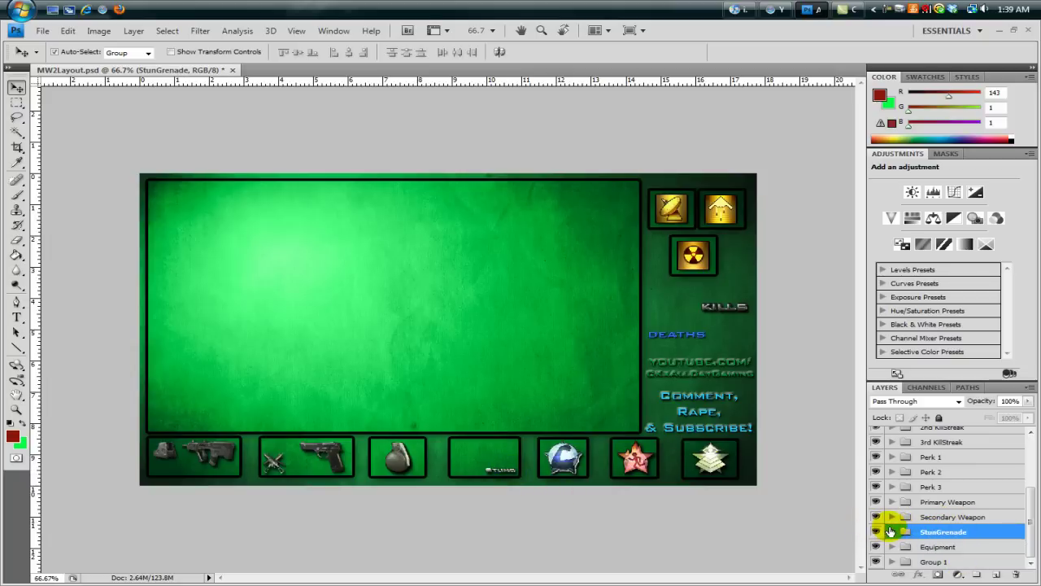
click(891, 531)
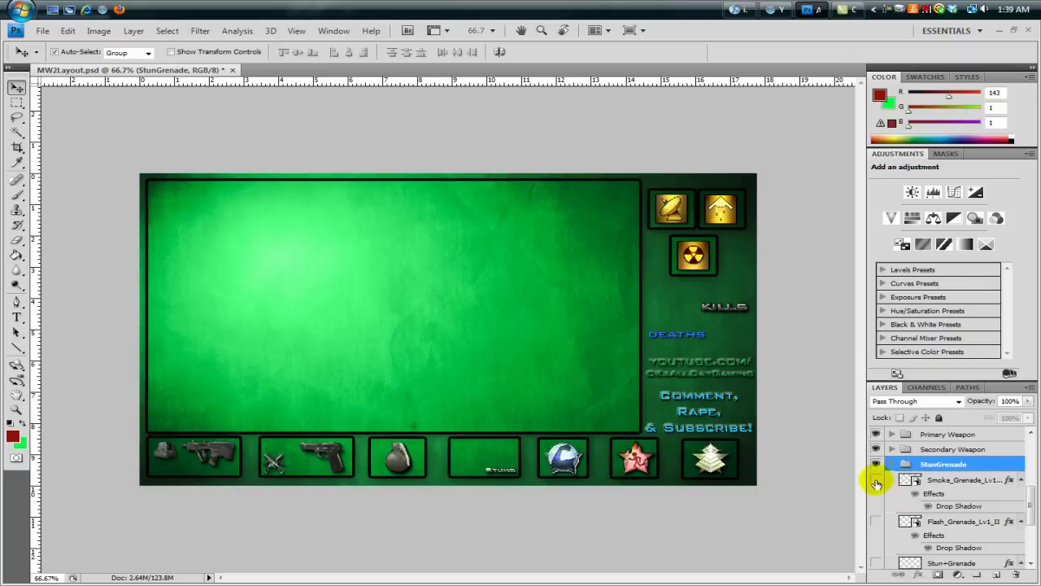
click(876, 480)
click(876, 480)
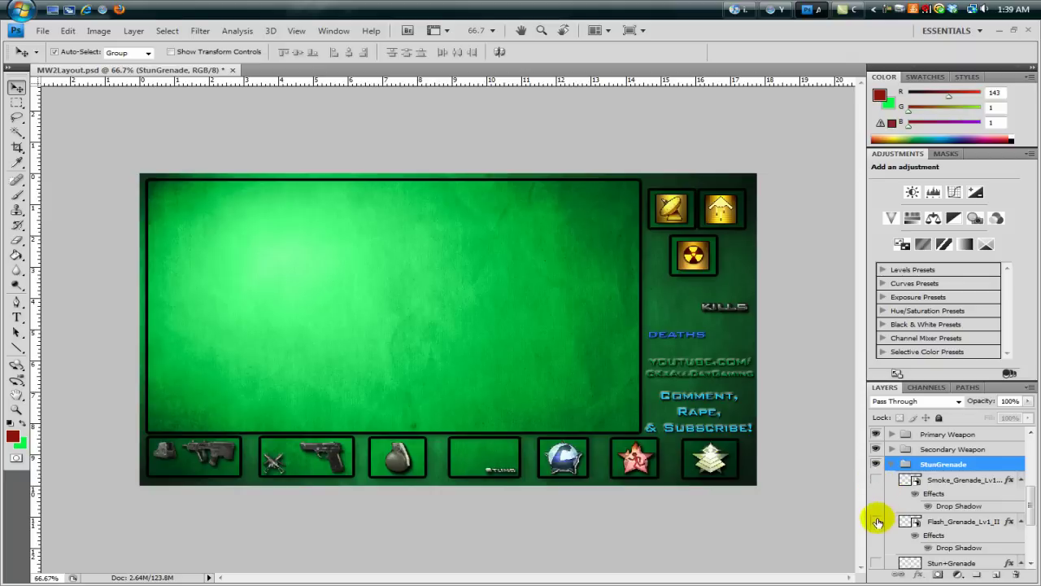
click(877, 521)
click(878, 522)
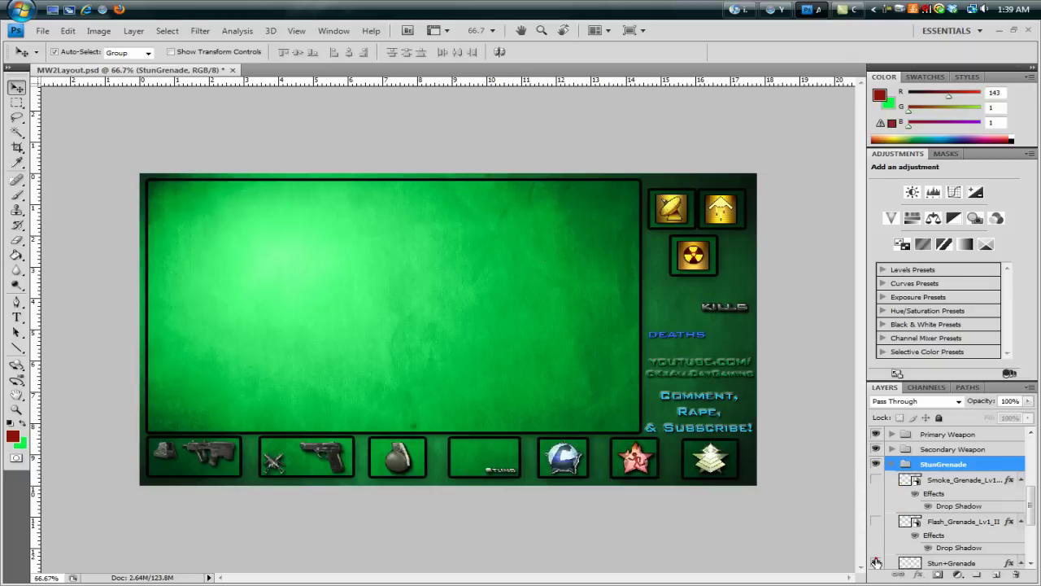
- Show the Stun+Grenade icon in the StunGrenade group and collapse the group
click(876, 563)
scroll(904, 497, up, 2)
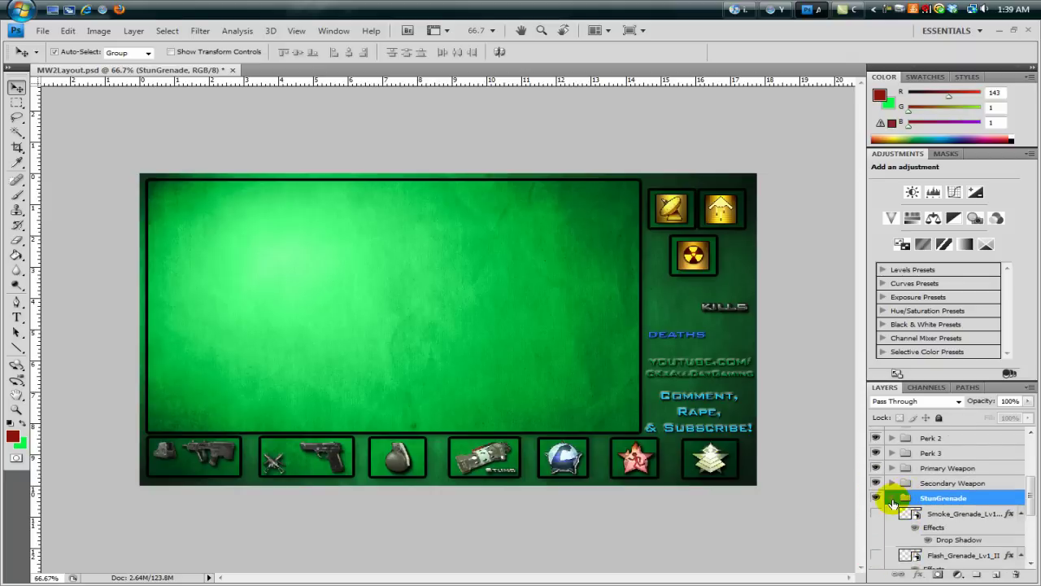
click(892, 498)
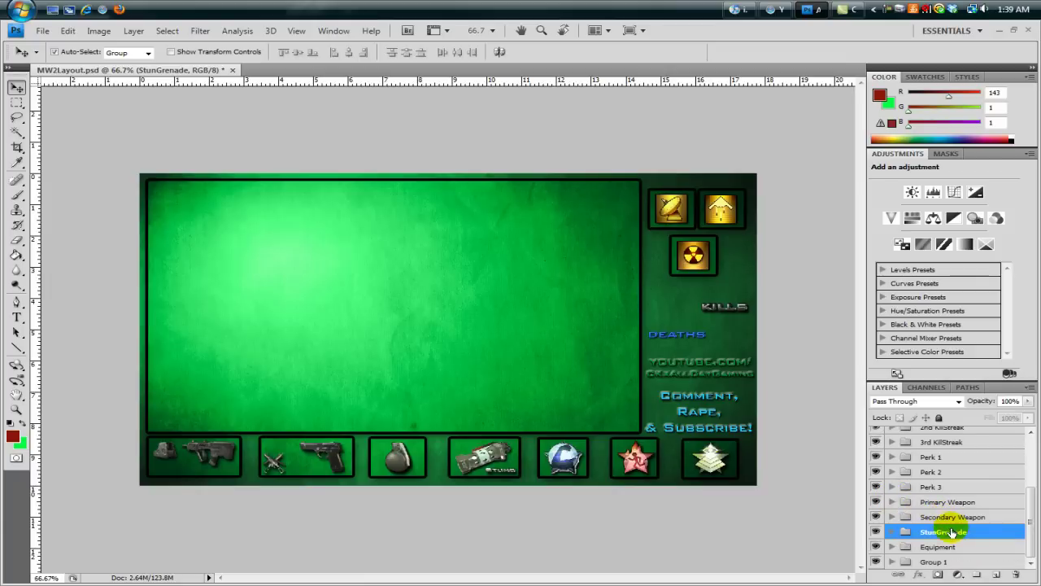
- Examine the Stuns, kills and deaths label layers by selecting each one in turn
scroll(927, 500, up, 3)
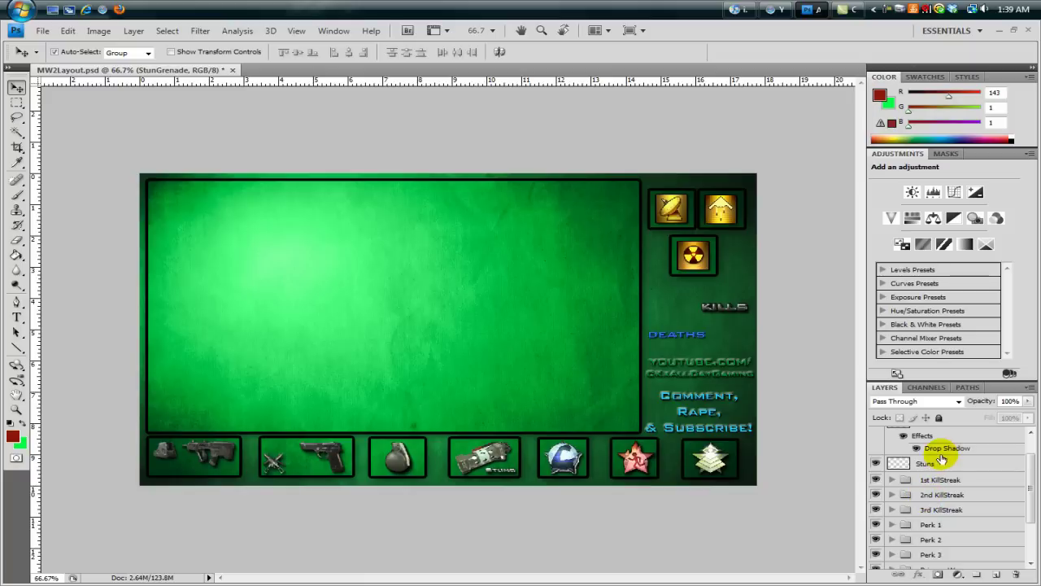
click(943, 463)
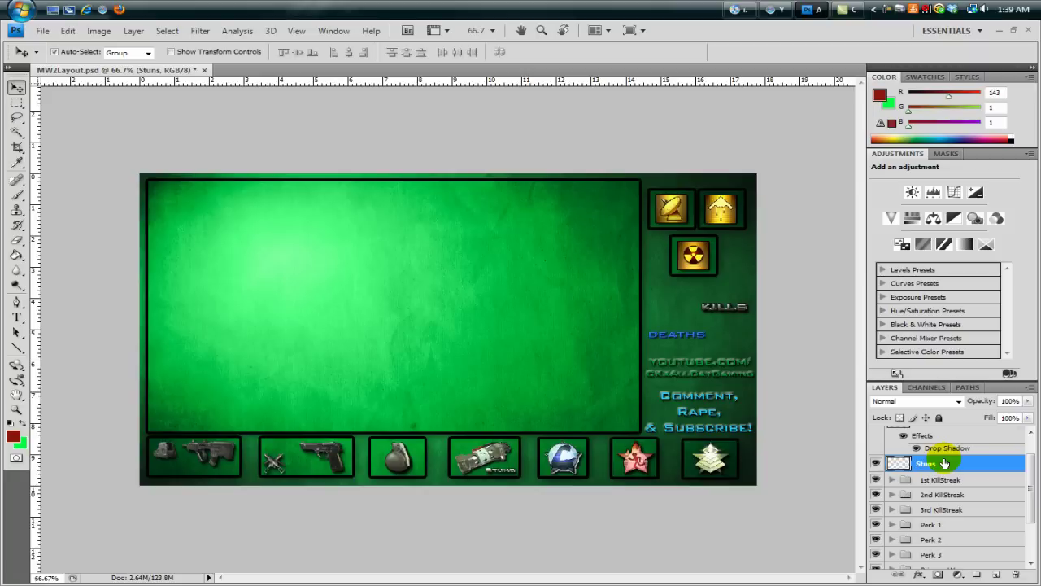
scroll(944, 463, up, 1)
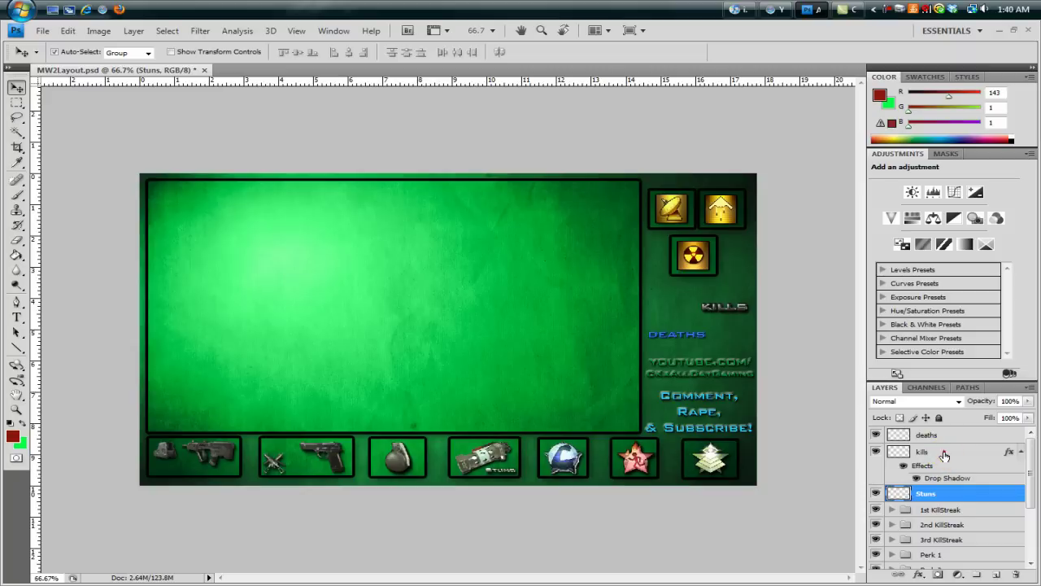
click(922, 451)
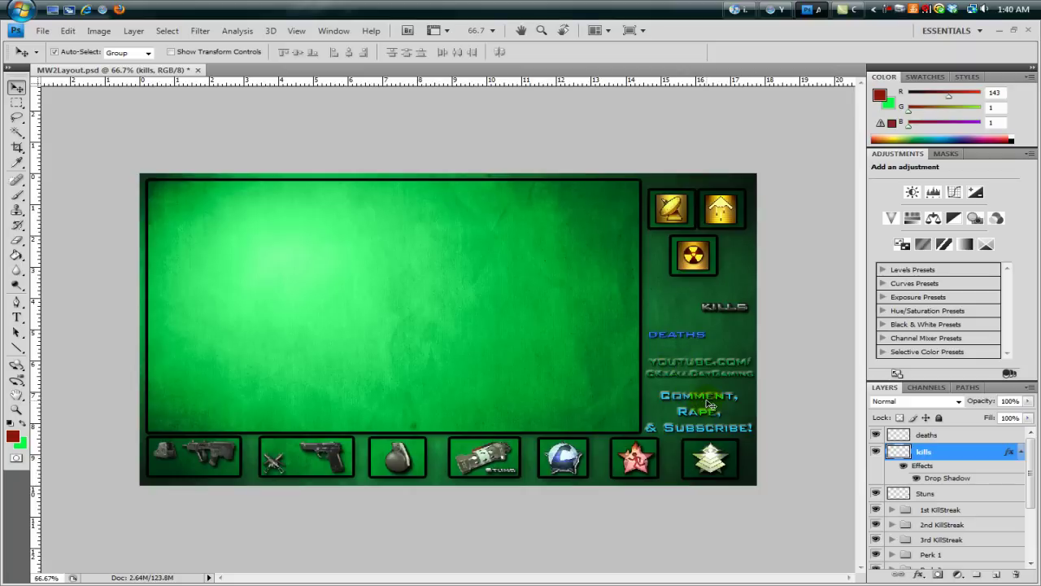
click(921, 436)
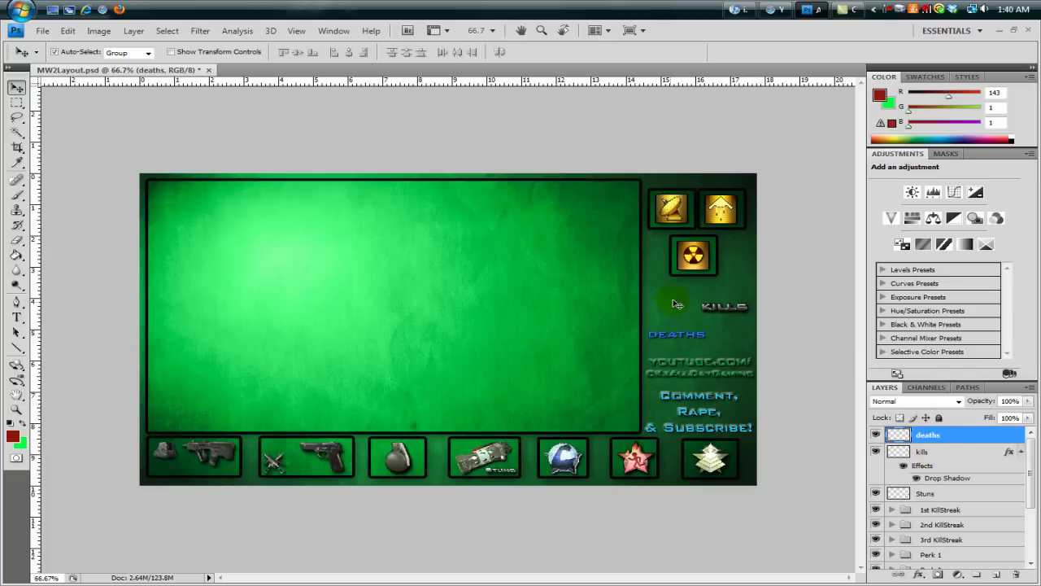
- Add the text 54 at 48 pt and place it just left of the KILLS label
click(17, 317)
click(306, 309)
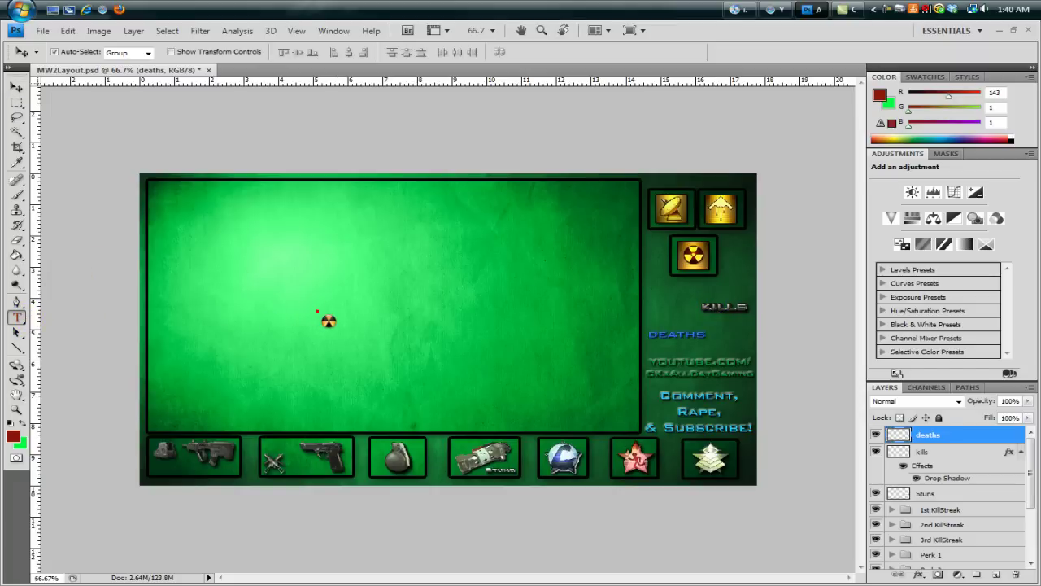
click(320, 327)
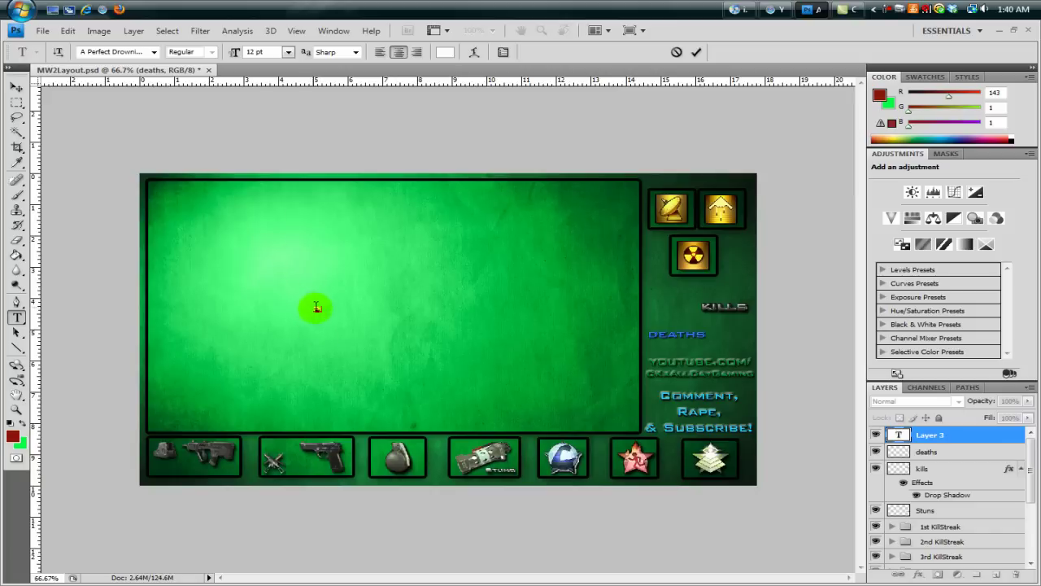
click(287, 51)
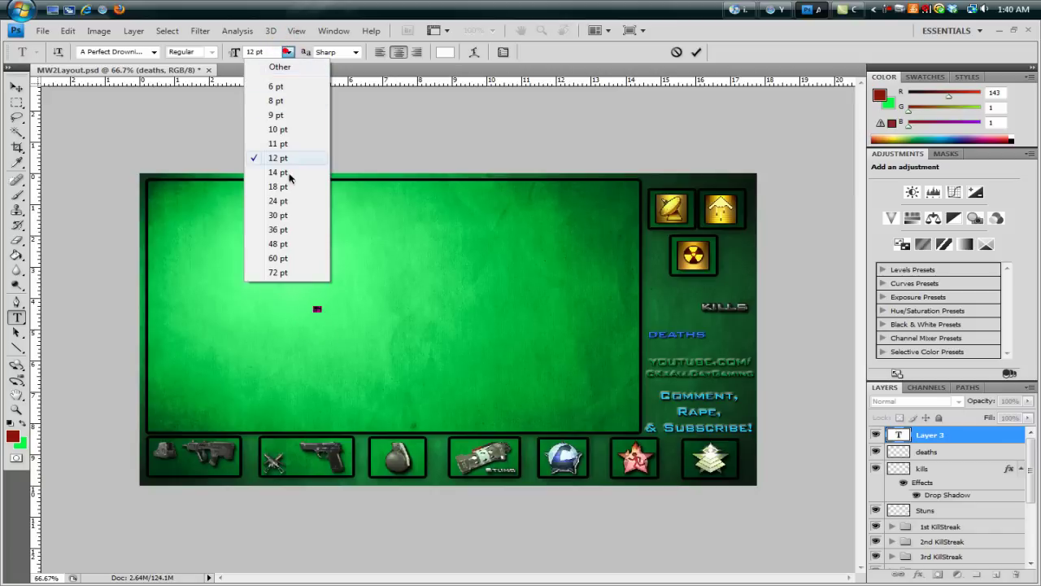
click(278, 244)
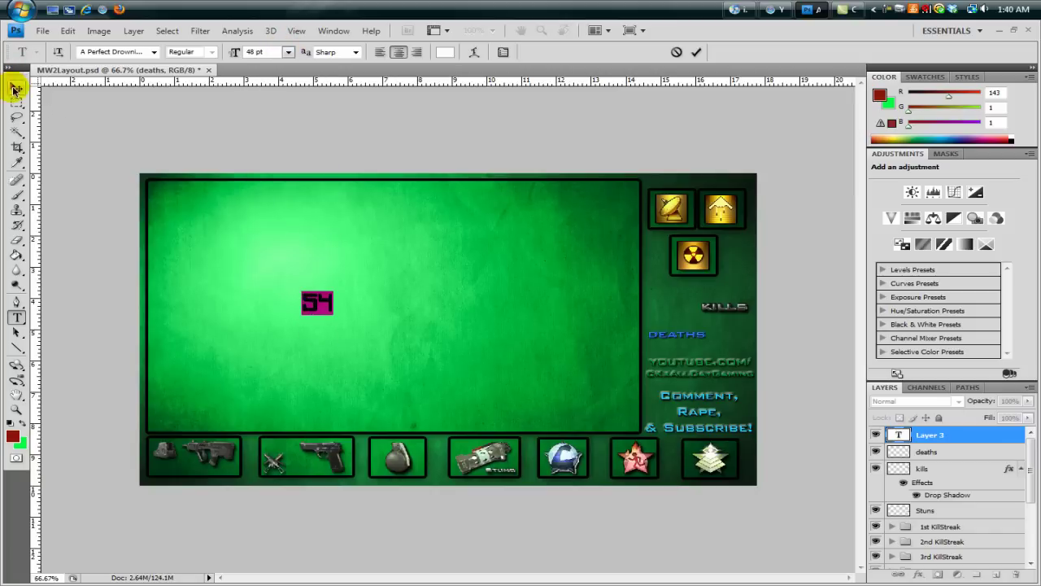
click(15, 87)
drag(309, 289, 695, 301)
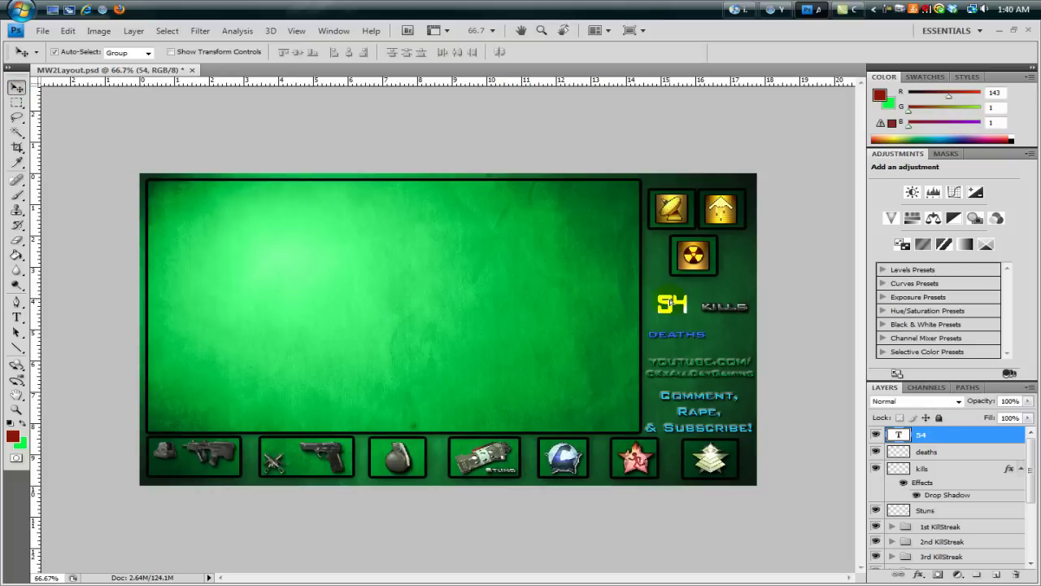
- Add the text 3 at 48 pt and place it just right of the DEATHS label
click(17, 318)
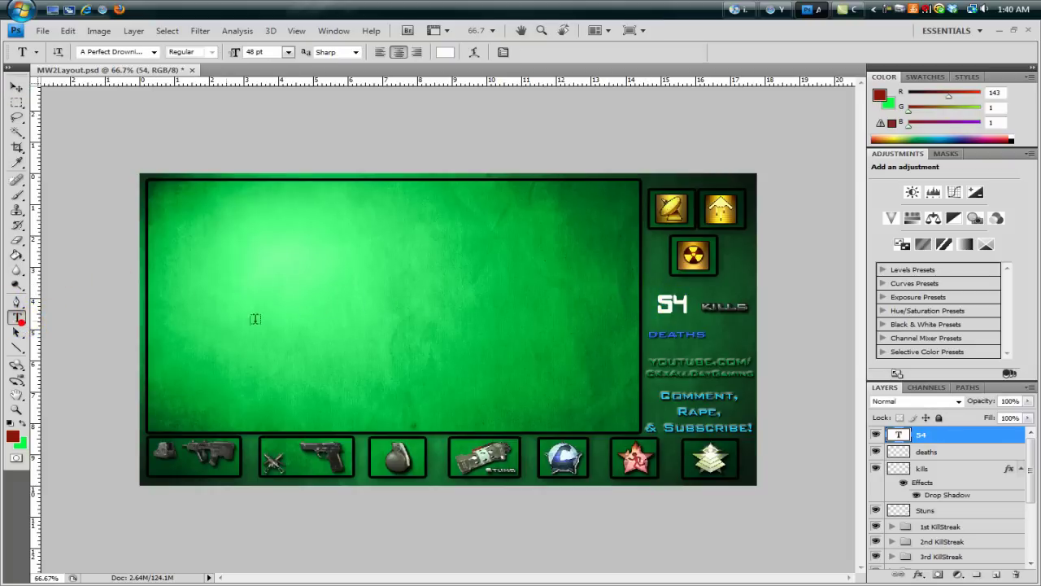
click(401, 340)
text(3)
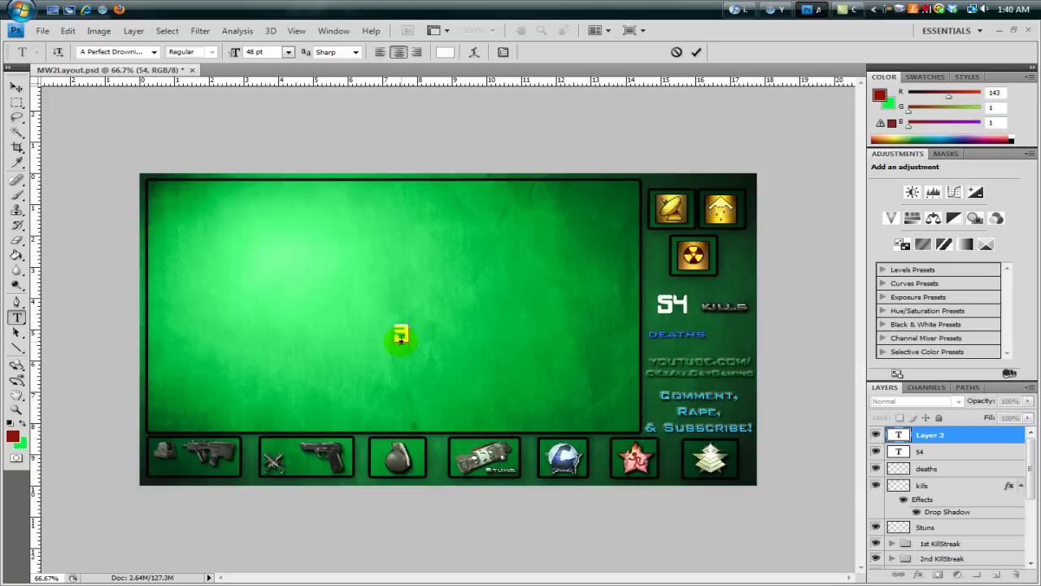
click(16, 86)
drag(401, 333, 731, 336)
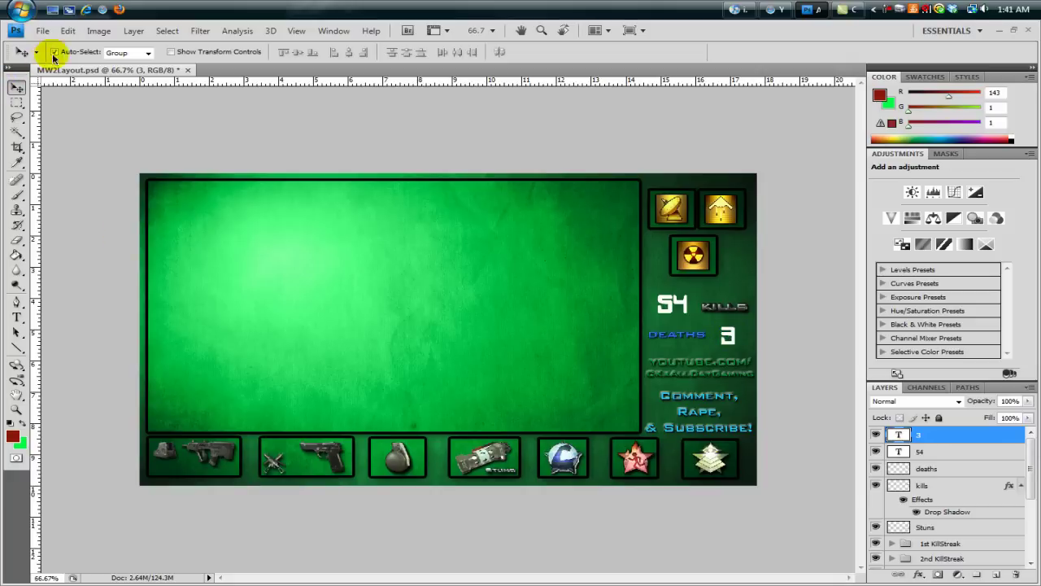
- Save the layout to the Desktop as a JPEG with Maximum quality 12 and the Baseline ("Standard") format option
click(43, 31)
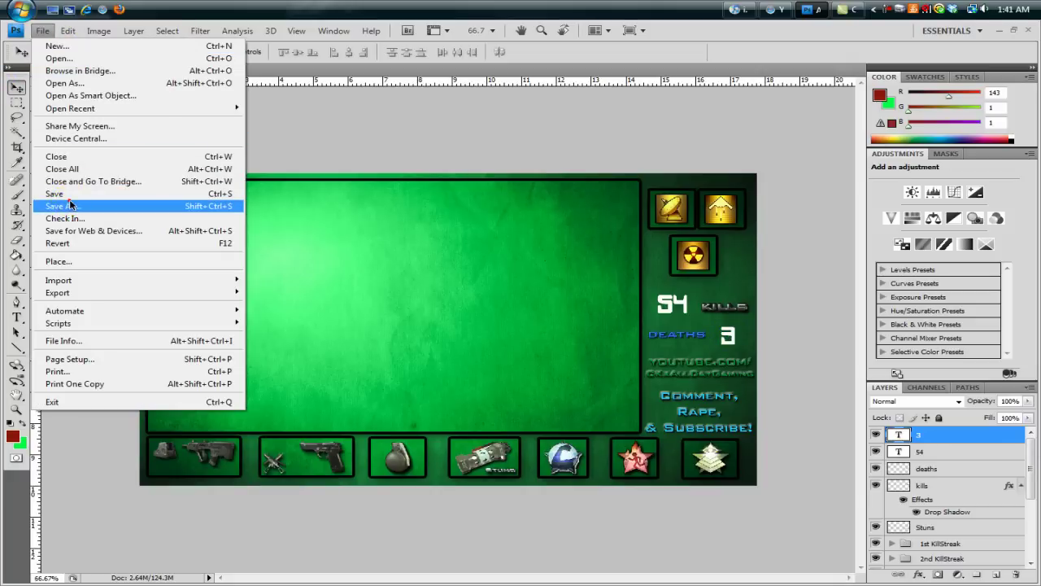
click(69, 204)
click(367, 273)
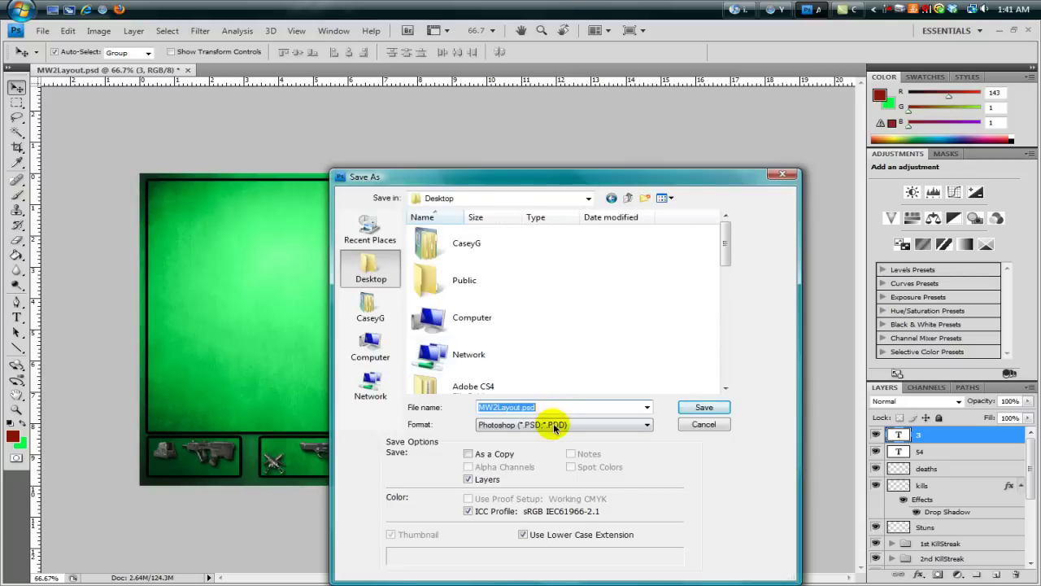
click(554, 426)
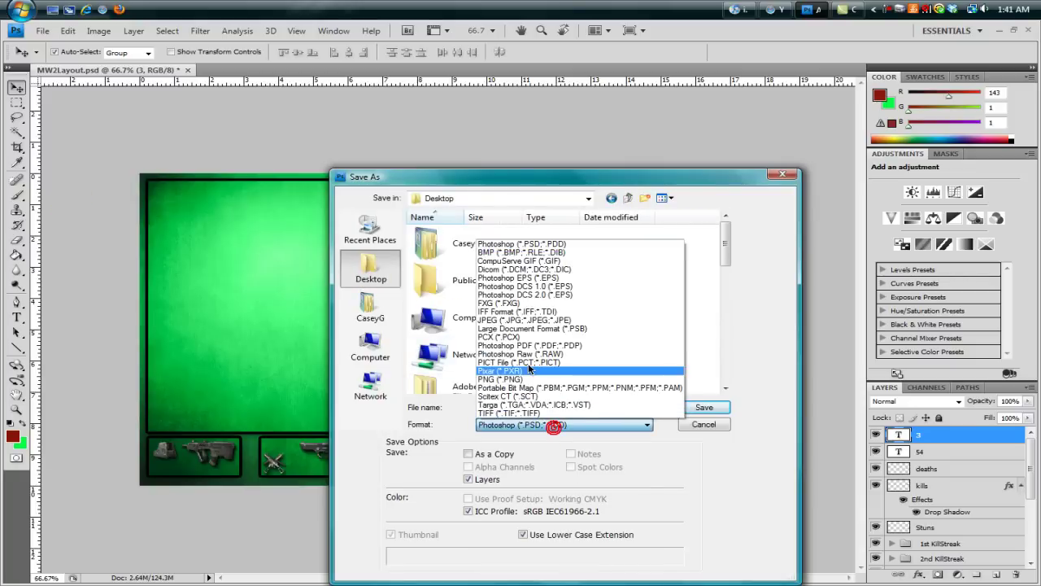
click(528, 320)
click(696, 406)
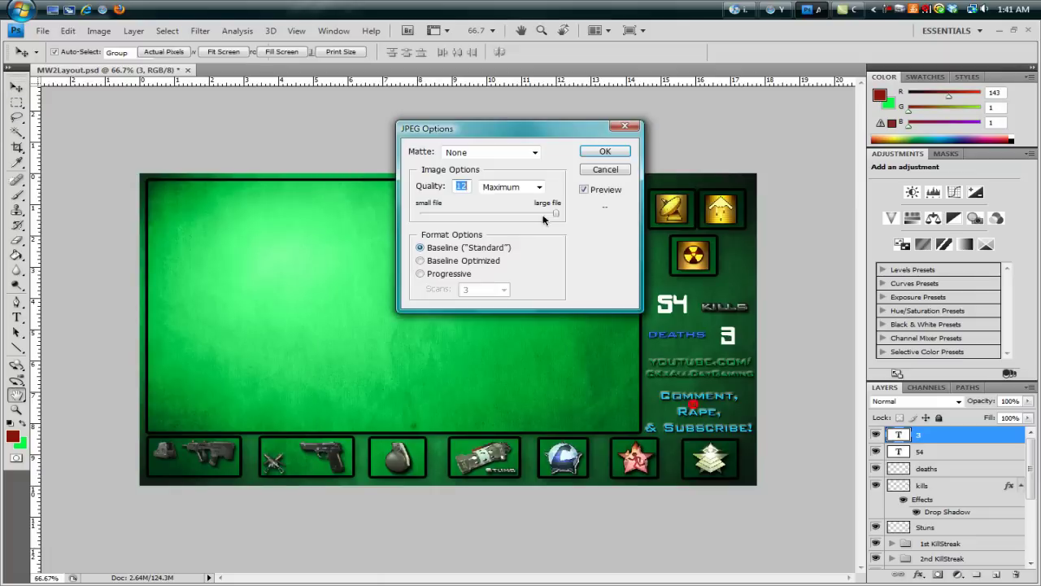
click(600, 153)
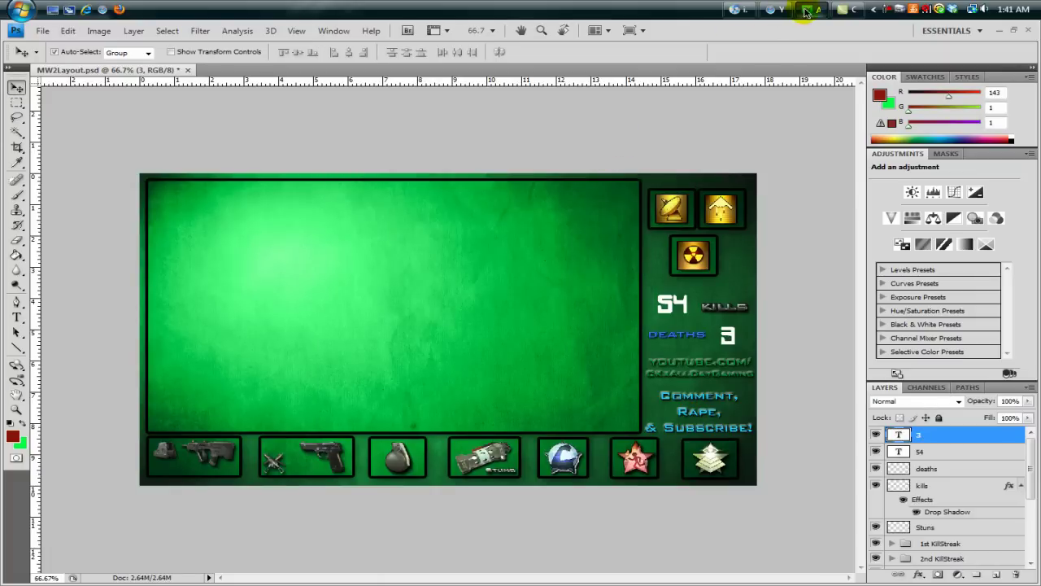
- Minimize the image editor and launch Vegas Pro 9.0 from the desktop
click(807, 10)
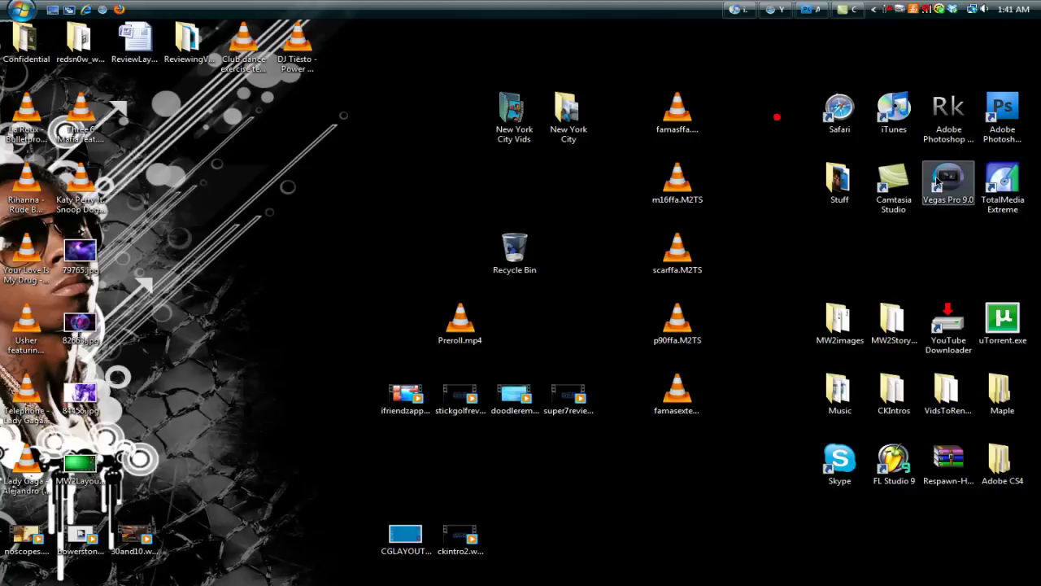
double_click(946, 186)
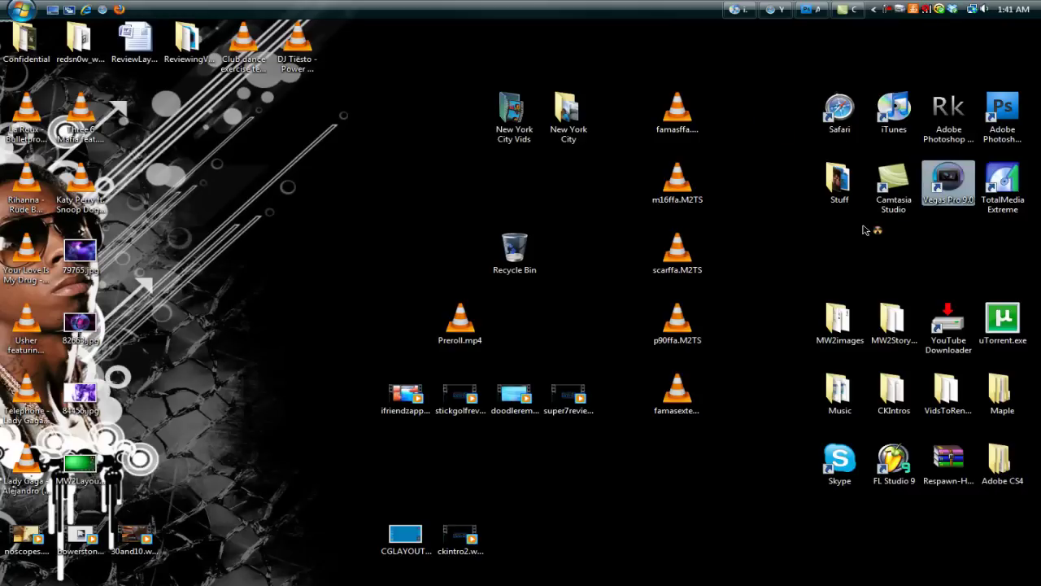